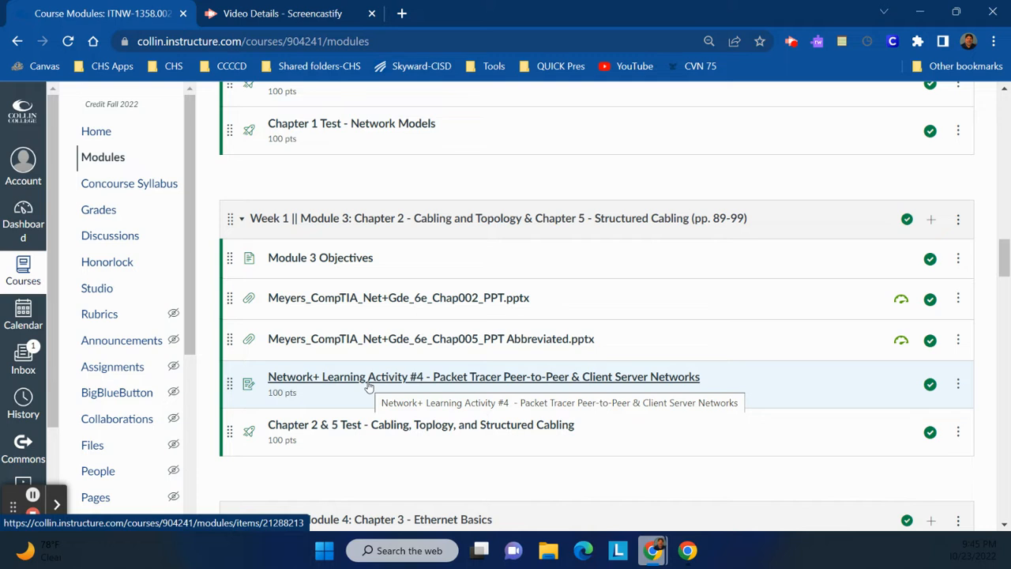
# Open the Network+ Learning Activity #4 assignment on peer-to-peer and client-server networks from the Week 1 Module 3 list.
pyautogui.scroll(5, 367, 387)
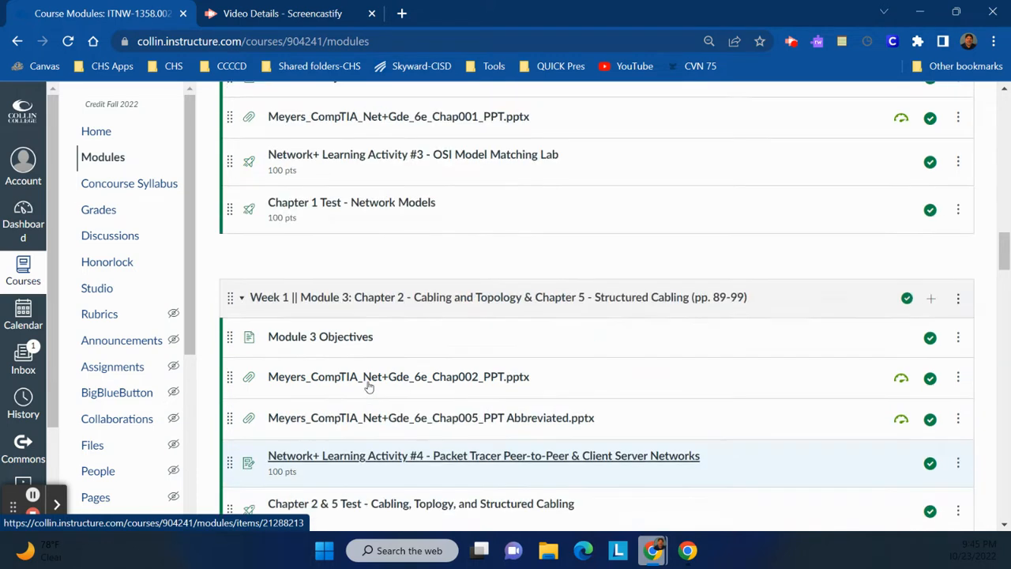
pyautogui.scroll(1, 367, 388)
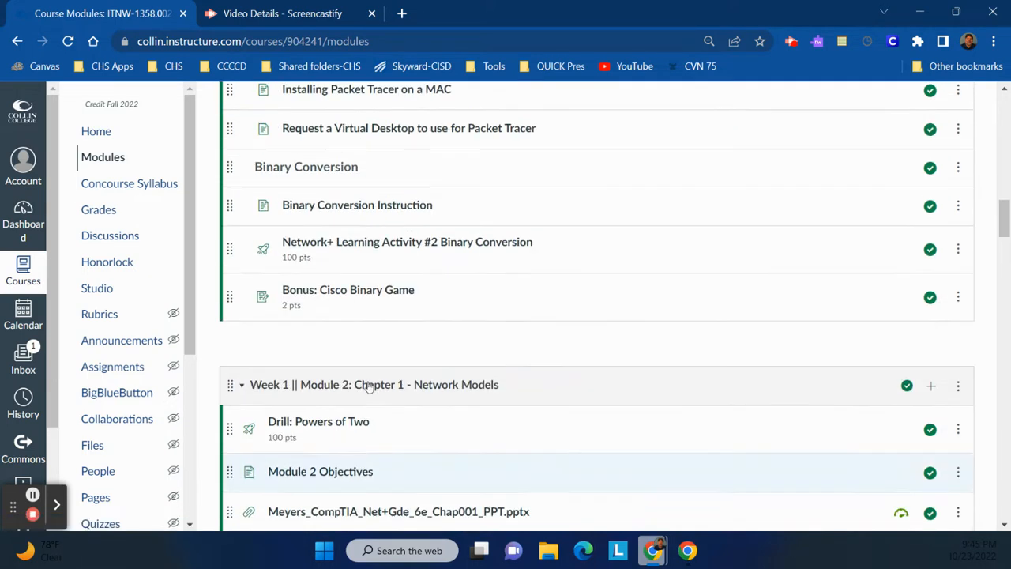
pyautogui.scroll(-6, 442, 268)
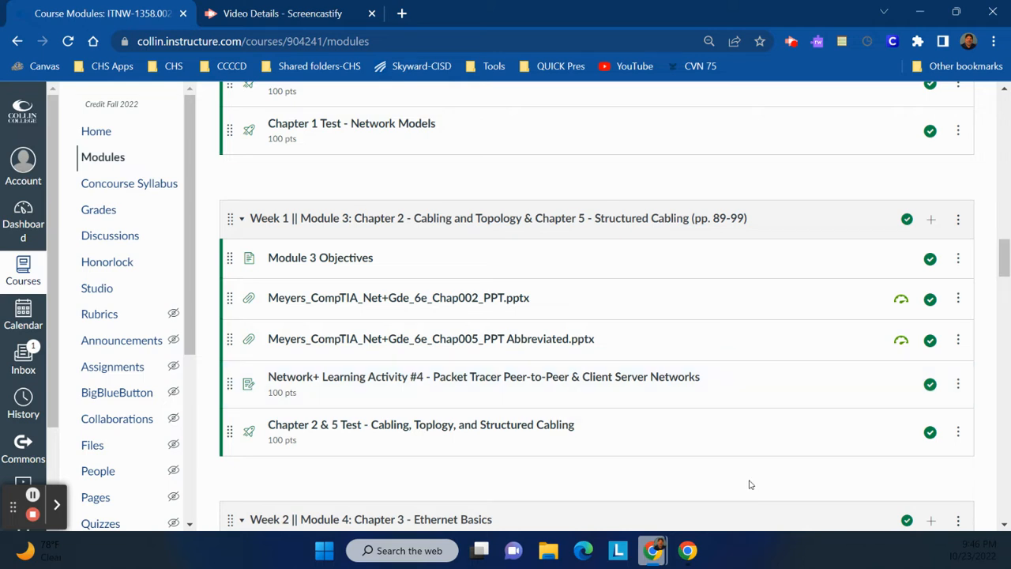
pyautogui.click(561, 384)
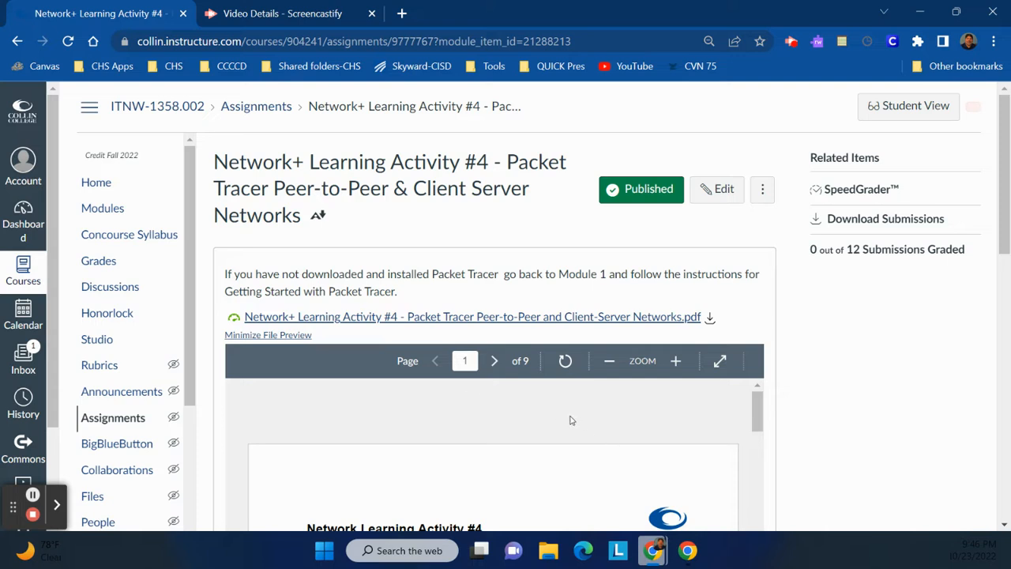
# Download the Learning Activity #4 instructions PDF to the Desktop, keeping the suggested file name.
pyautogui.scroll(-5, 572, 421)
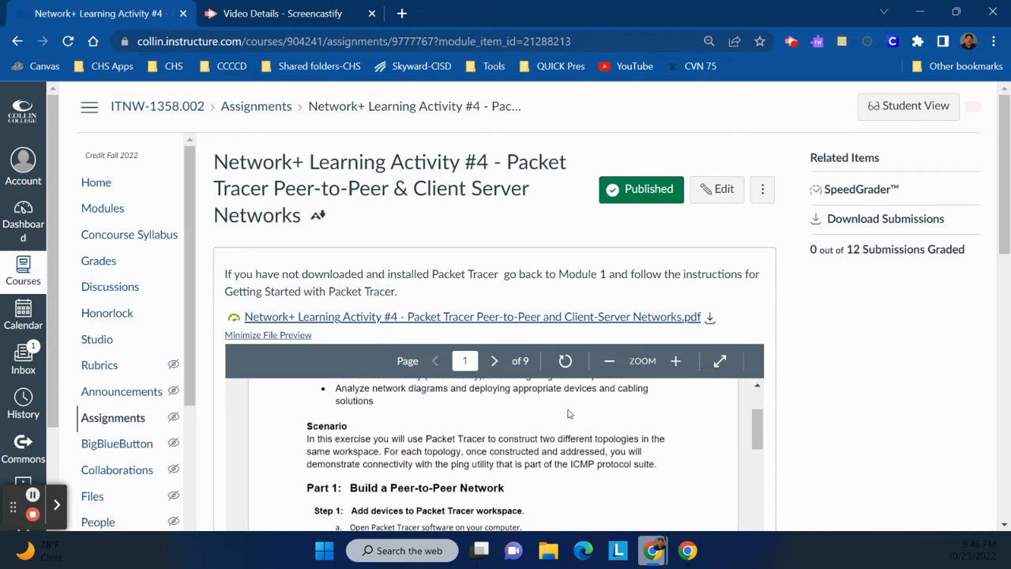
pyautogui.scroll(5, 569, 415)
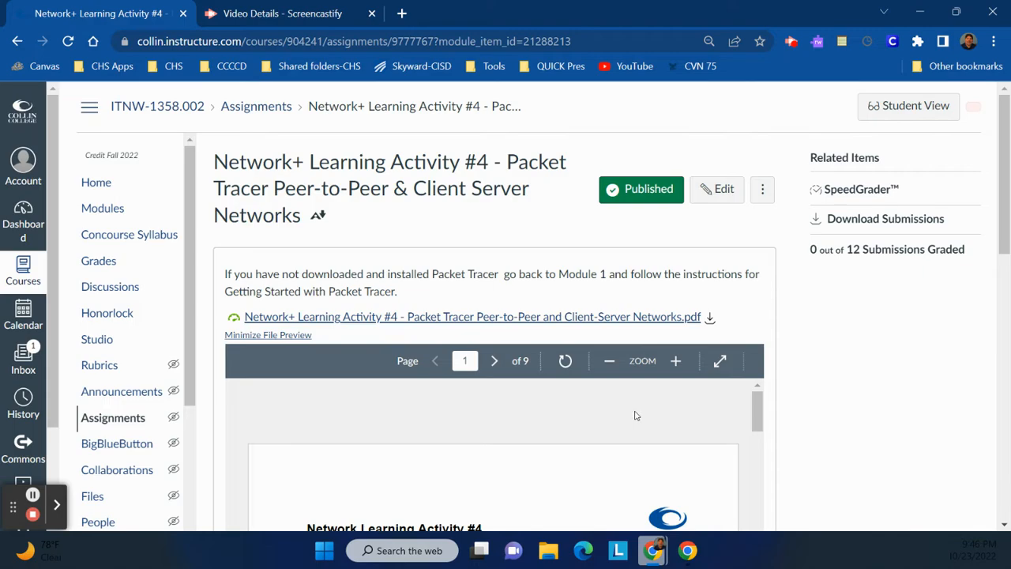
pyautogui.click(710, 320)
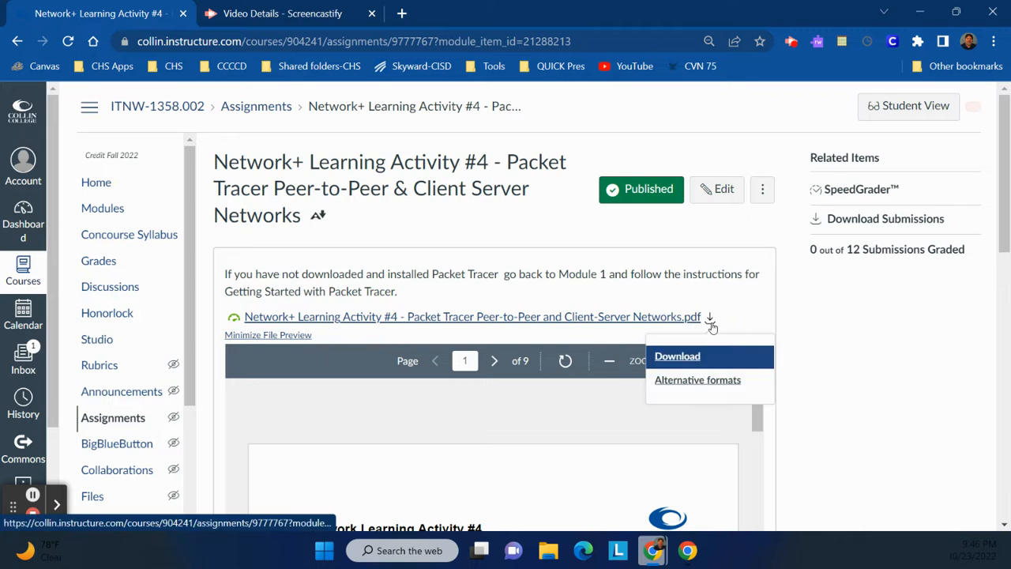
pyautogui.click(699, 356)
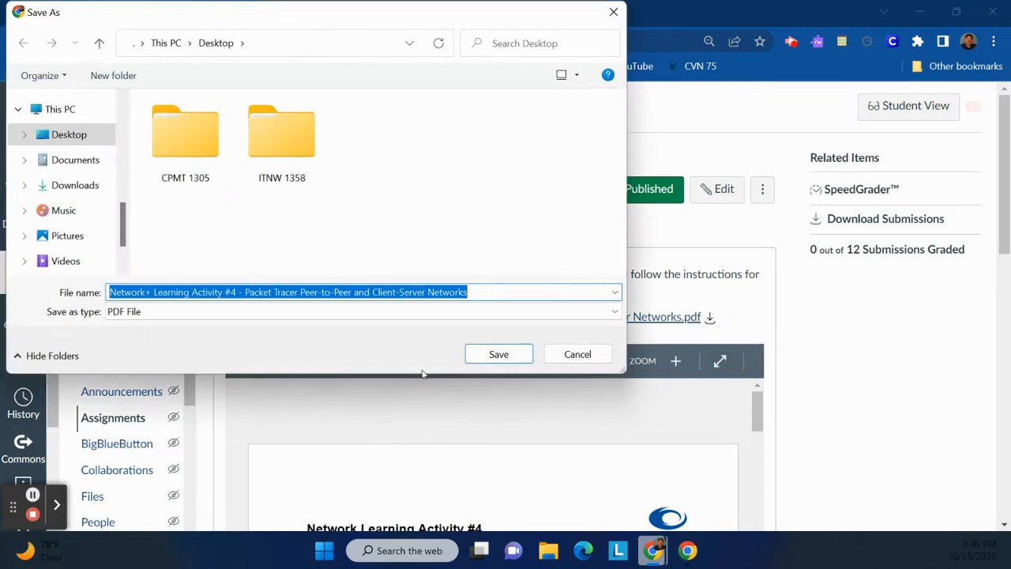
pyautogui.click(506, 360)
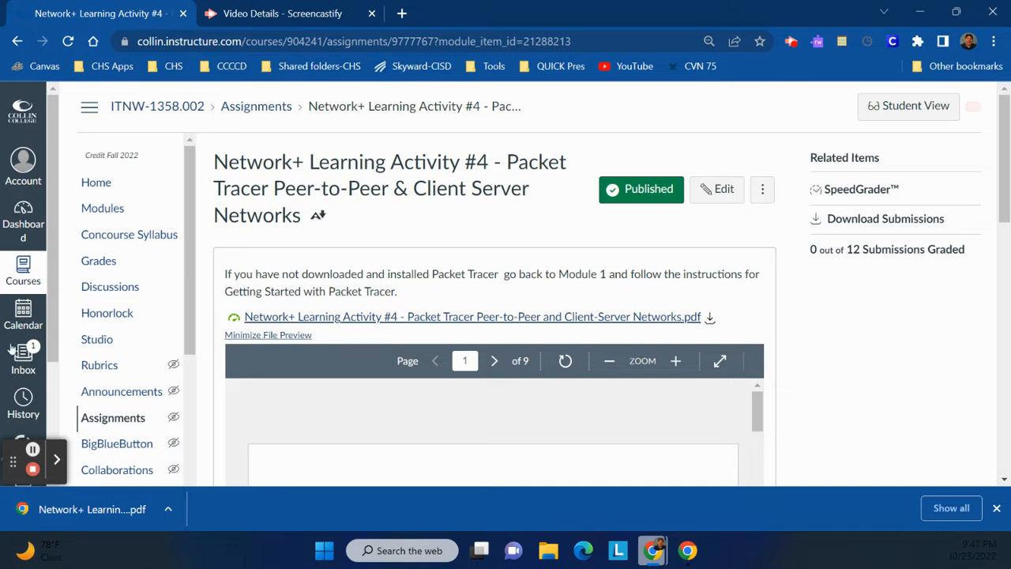
# Close the opened activity PDF and minimize both browser windows to reach the desktop.
pyautogui.click(33, 448)
pyautogui.moveTo(105, 17); pyautogui.dragTo(84, 4)
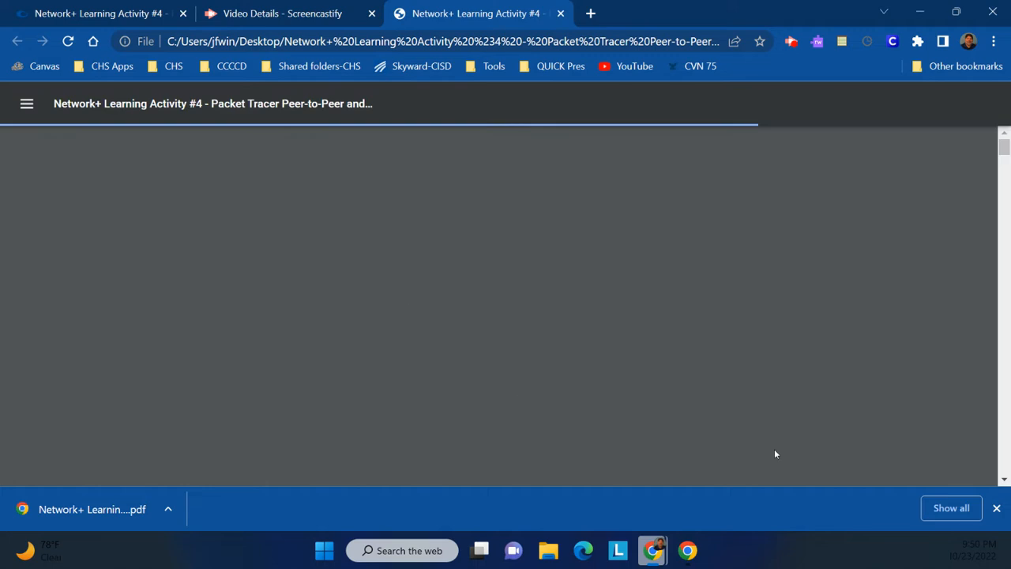
pyautogui.hotkey('ctrl', 'w')
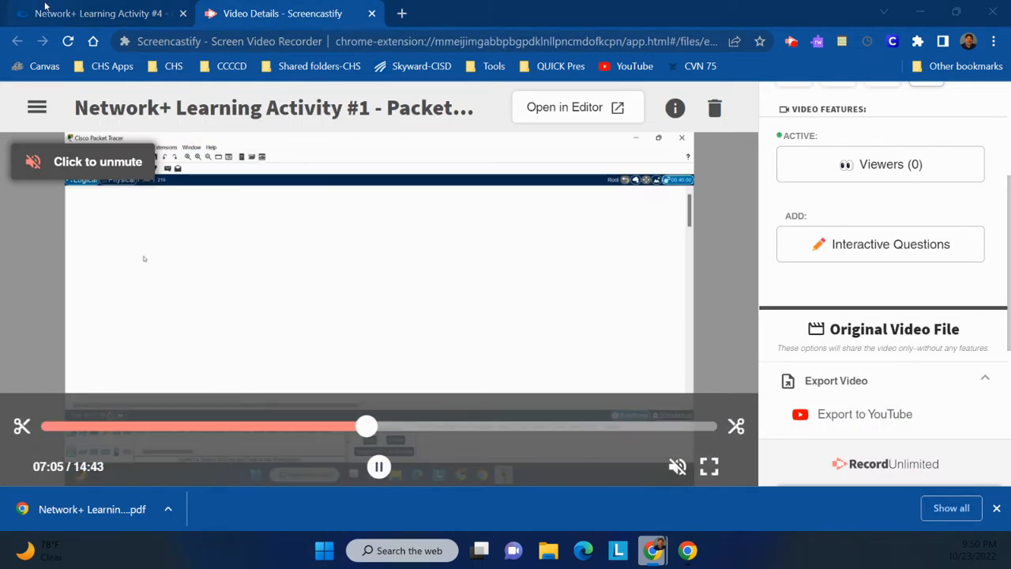
pyautogui.click(920, 13)
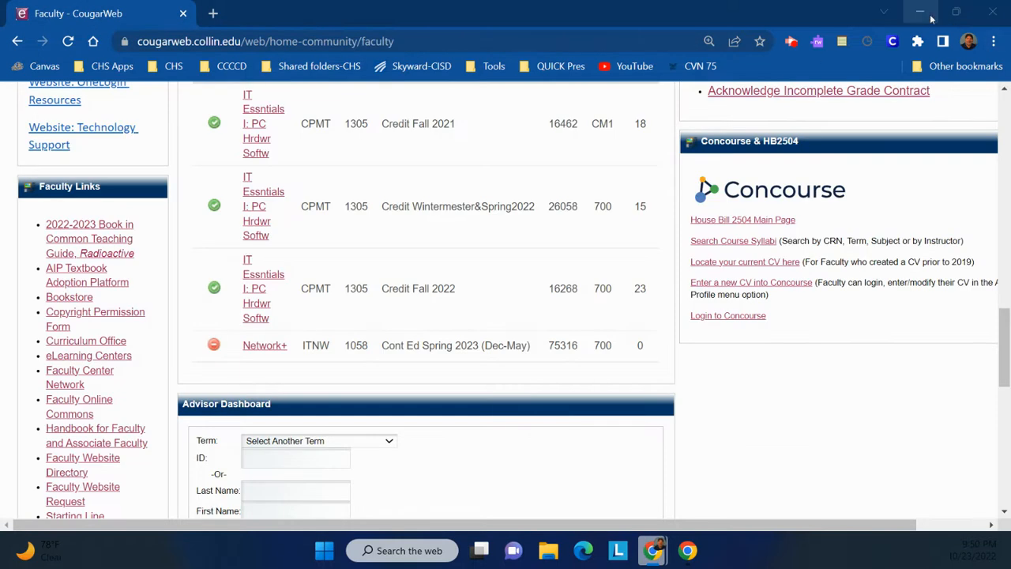
pyautogui.click(913, 13)
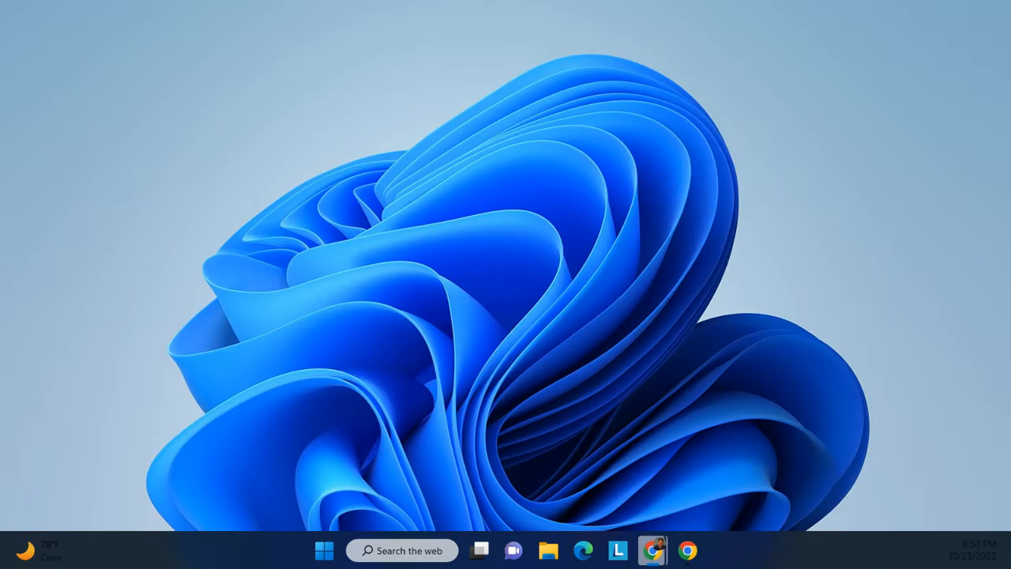
# In Cisco Packet Tracer, place a 2960 switch in the logical workspace.
pyautogui.moveTo(1, 143); pyautogui.dragTo(70, 70)
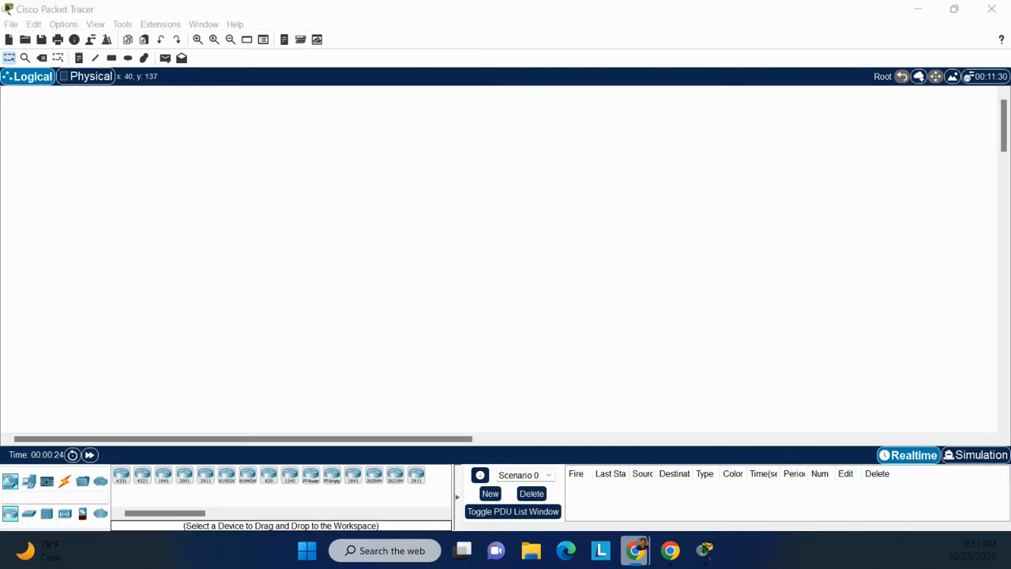
pyautogui.click(29, 515)
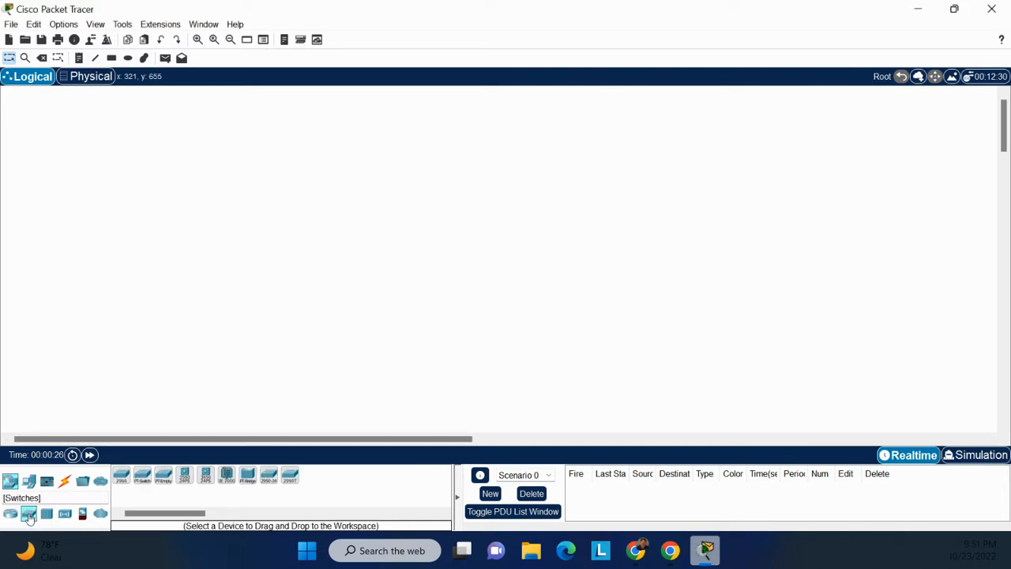
pyautogui.moveTo(121, 476); pyautogui.dragTo(198, 266)
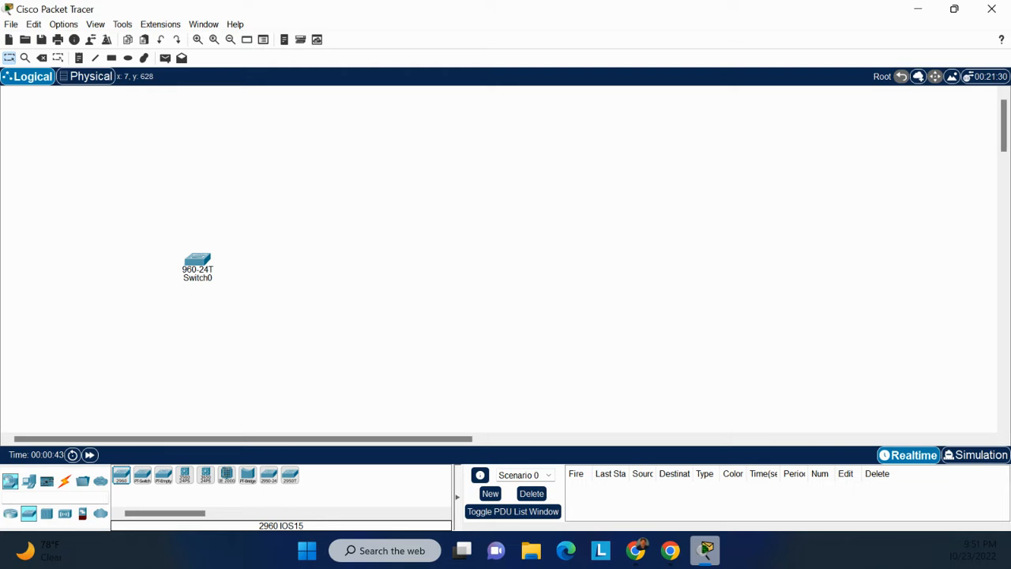
# Add four PC end devices in a row below the switch.
pyautogui.click(28, 483)
pyautogui.moveTo(127, 485); pyautogui.dragTo(107, 368)
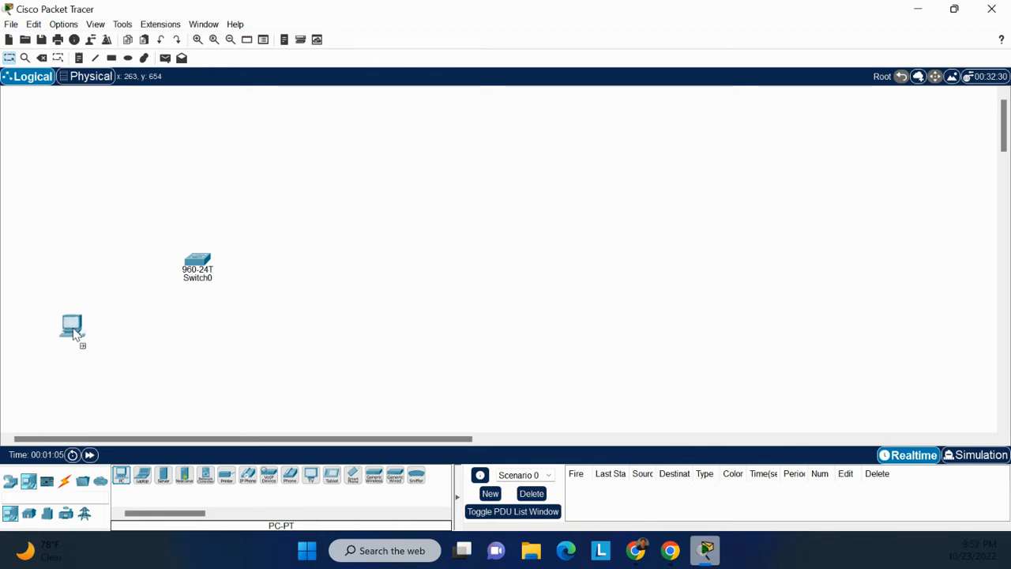
pyautogui.click(75, 330)
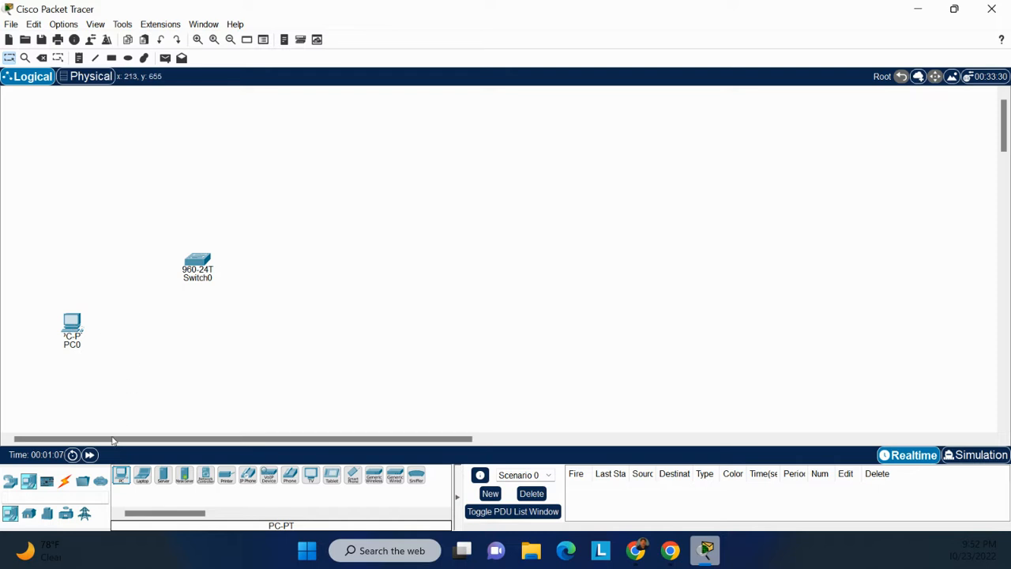
pyautogui.click(122, 484)
pyautogui.click(150, 332)
pyautogui.click(122, 478)
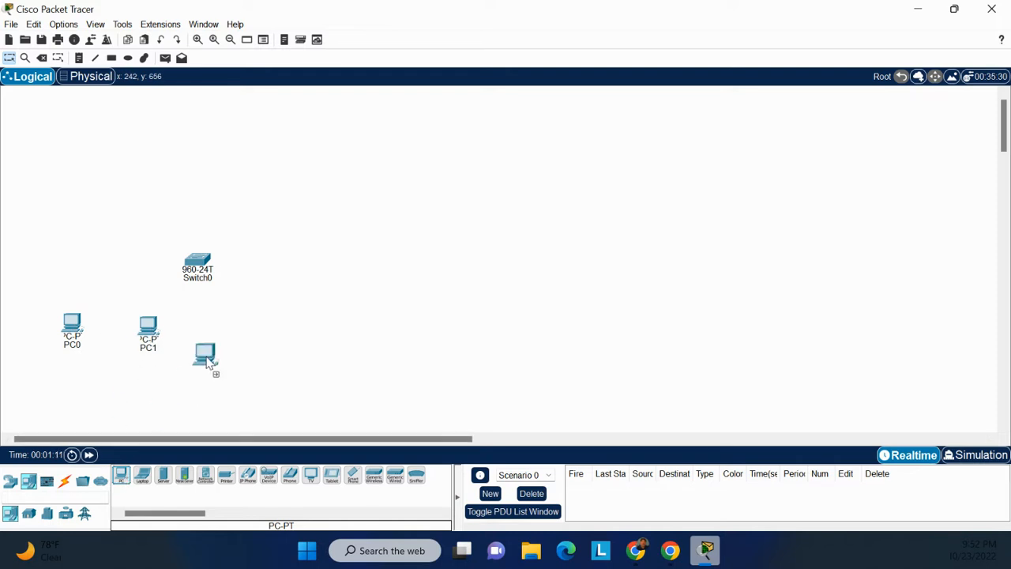
pyautogui.click(225, 335)
pyautogui.click(125, 483)
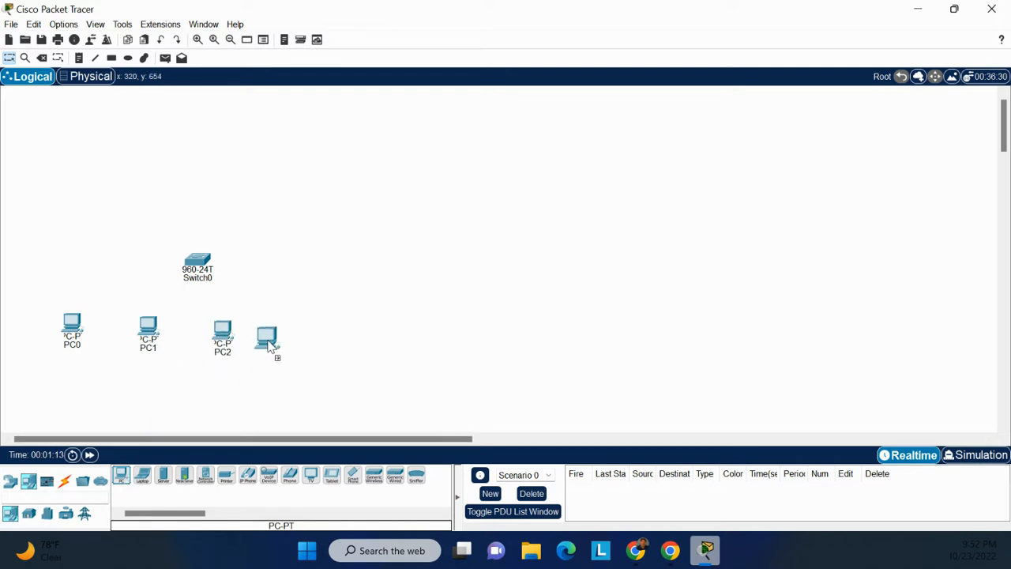
pyautogui.click(292, 342)
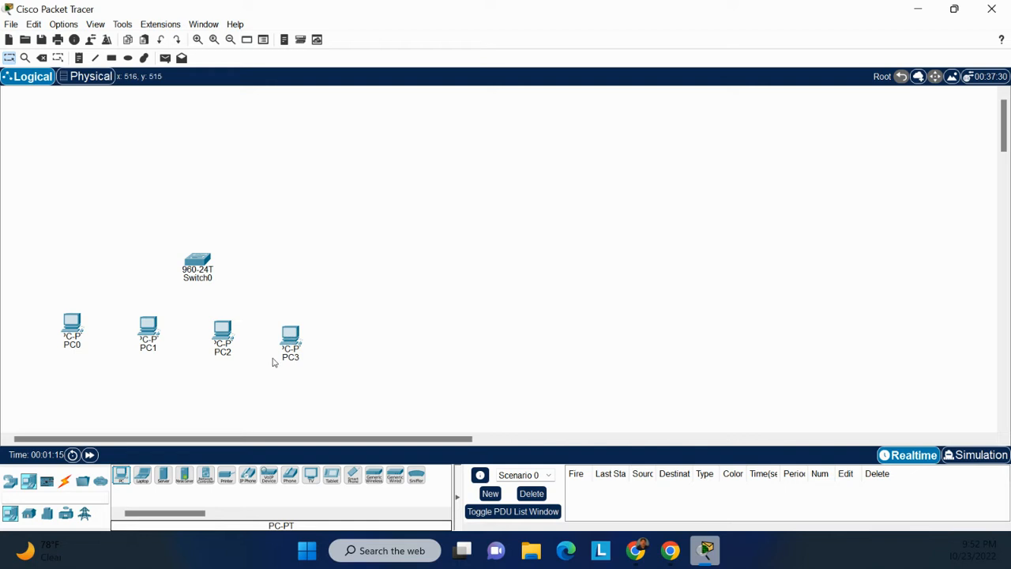
pyautogui.click(294, 358)
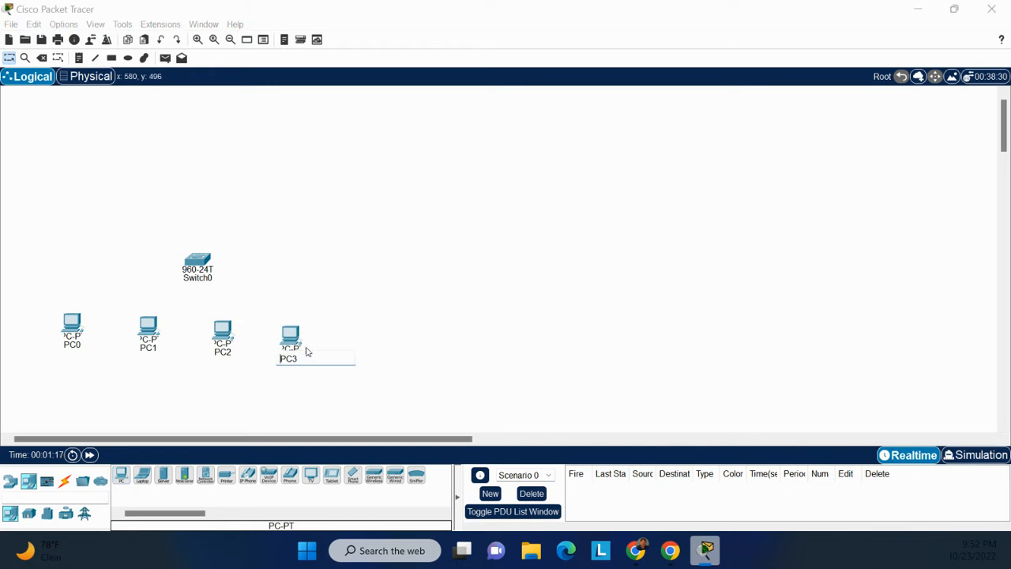
pyautogui.click(301, 339)
pyautogui.click(301, 341)
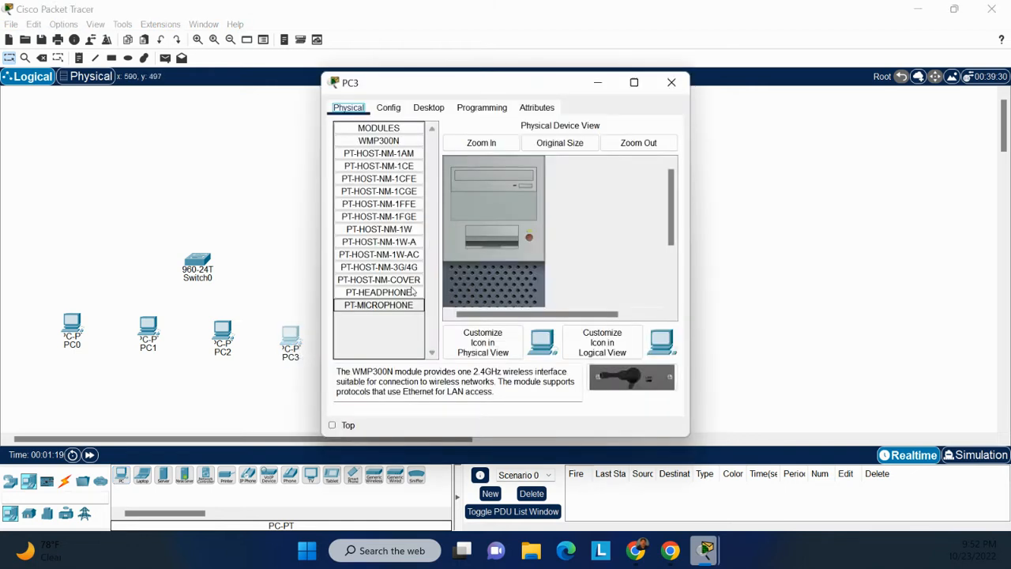
pyautogui.click(662, 84)
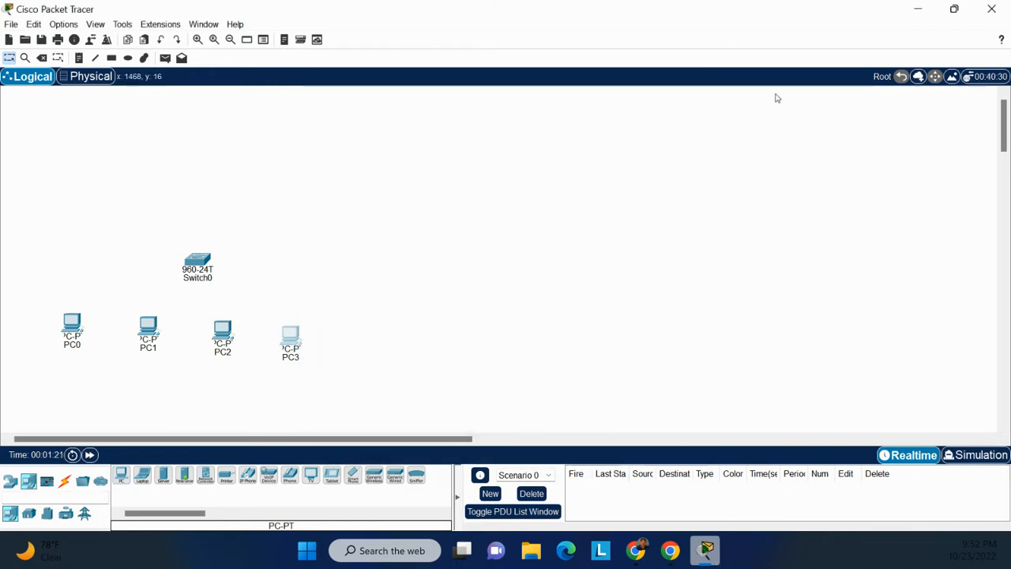
# Move PC3 slightly upward so it lines up with the row of other PCs.
pyautogui.moveTo(288, 338); pyautogui.dragTo(282, 323)
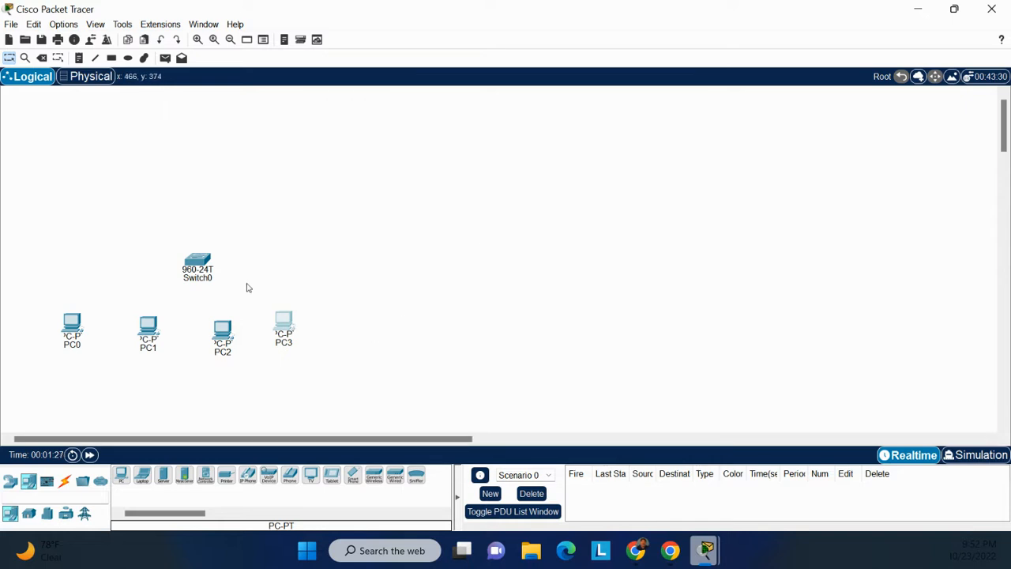
pyautogui.moveTo(294, 331)
pyautogui.mouseDown()
pyautogui.moveTo(292, 342)
pyautogui.moveTo(301, 335)
pyautogui.mouseUp()
pyautogui.click(301, 335)
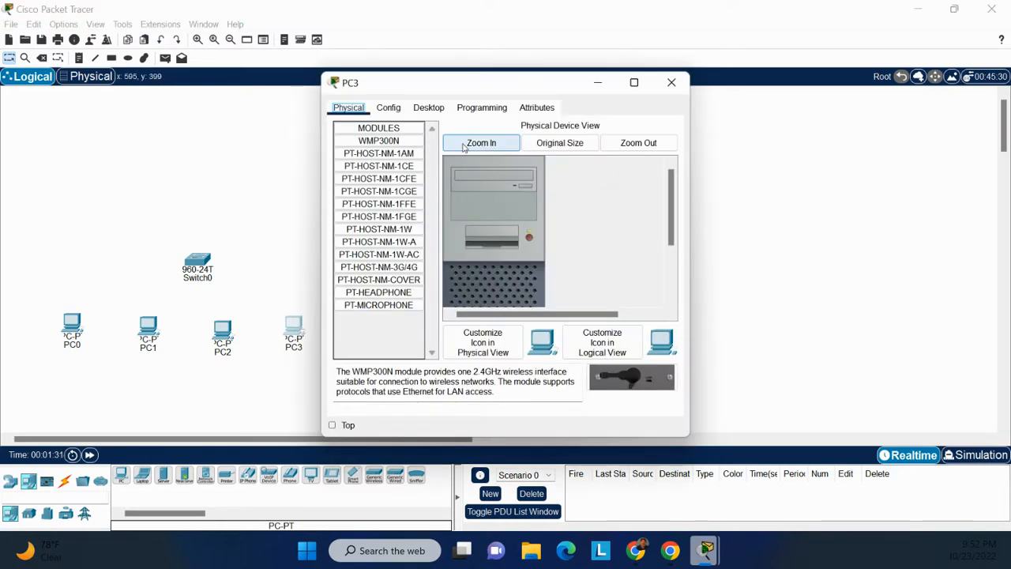
pyautogui.click(672, 82)
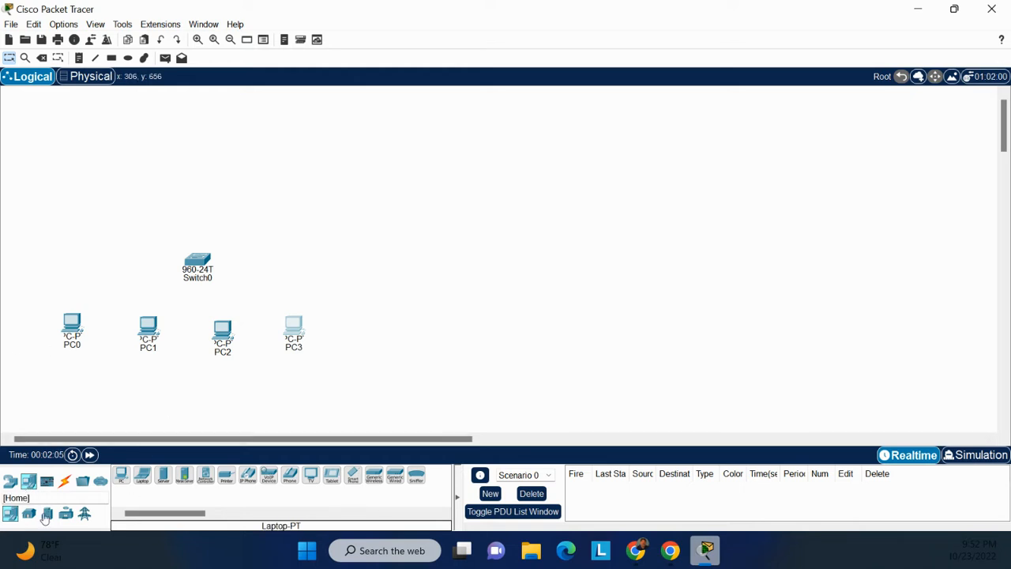
# Connect PC0's FastEthernet0 port to the switch's FastEthernet0/1 port with a copper straight-through cable.
pyautogui.click(65, 480)
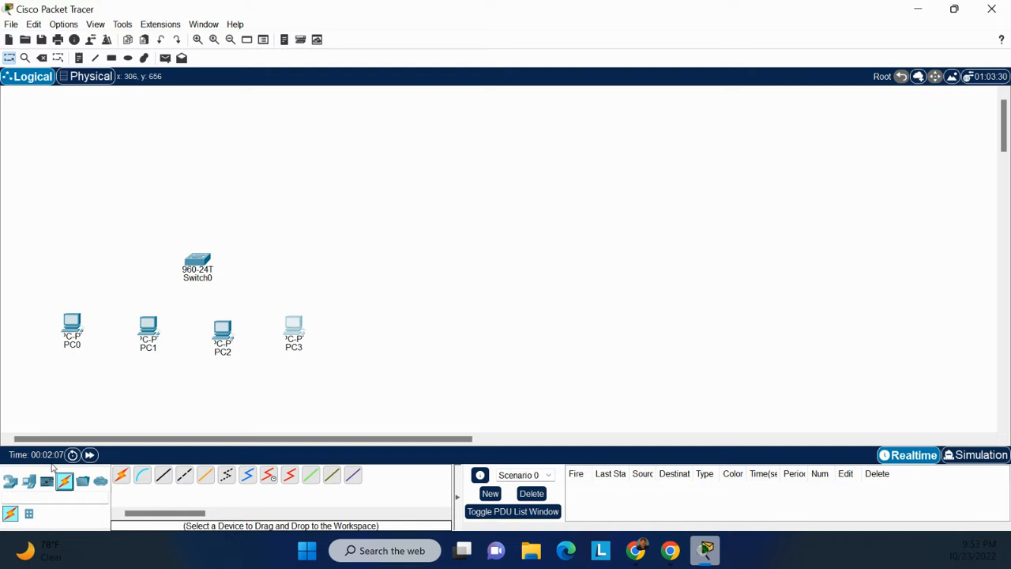
pyautogui.click(163, 475)
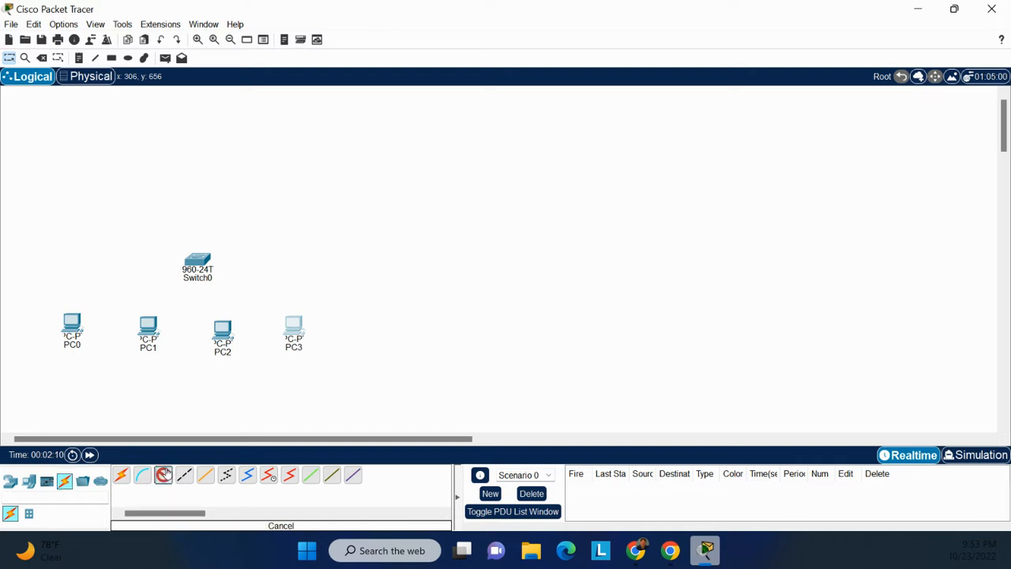
pyautogui.click(76, 327)
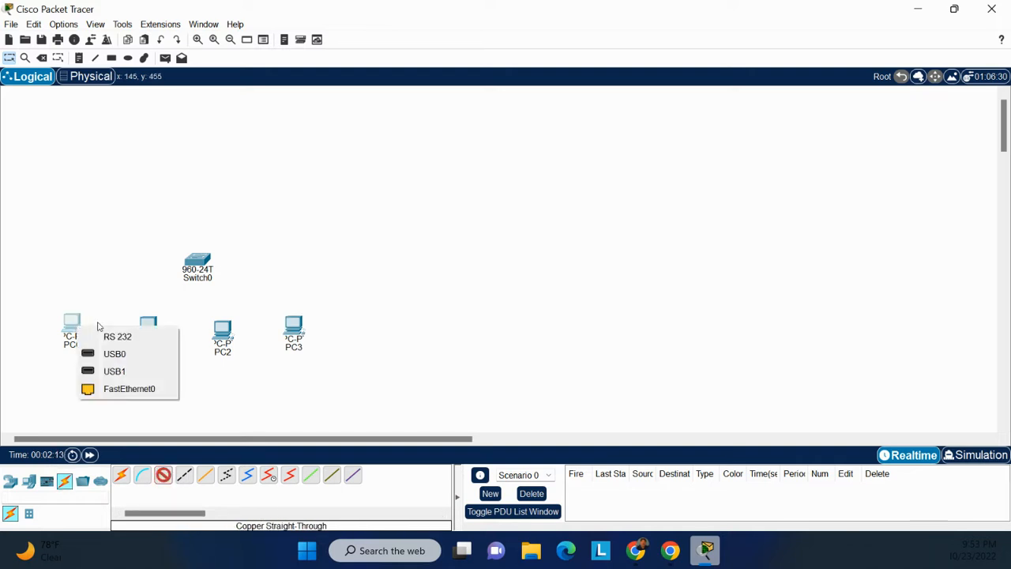
pyautogui.click(120, 388)
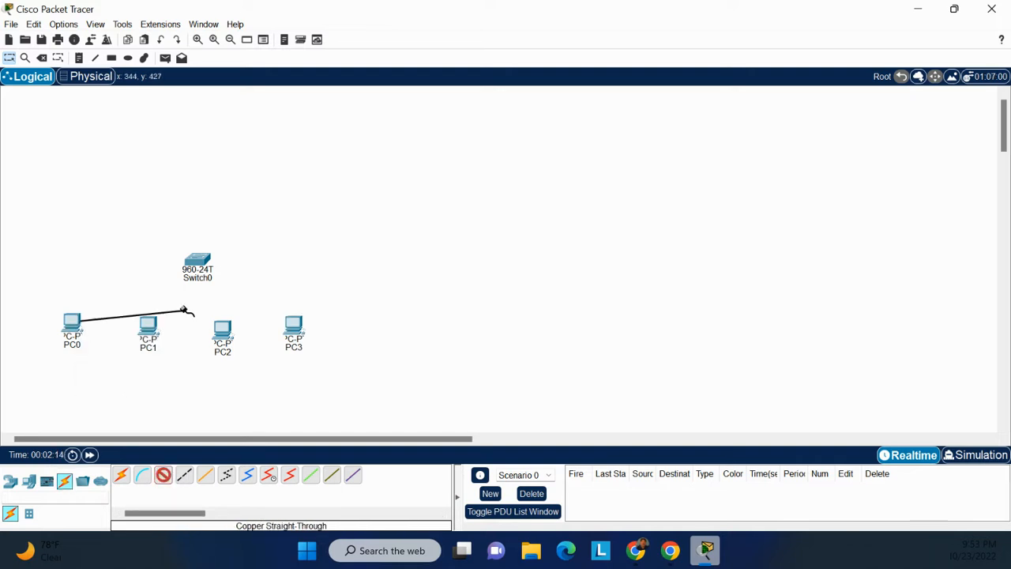
pyautogui.click(197, 263)
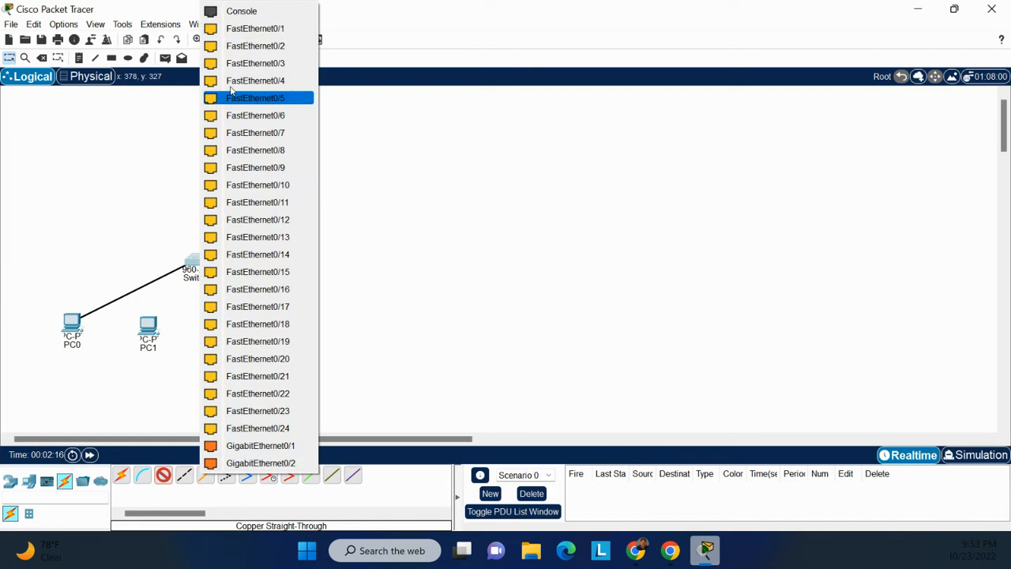
pyautogui.click(241, 29)
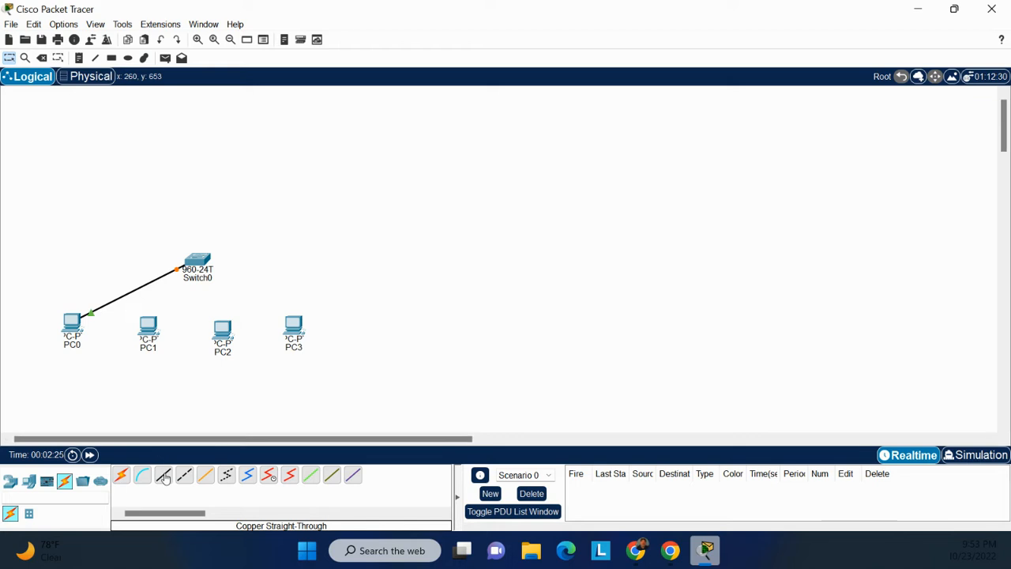
# Link PC1 to a free Fast Ethernet port on the switch with a copper straight-through cable.
pyautogui.click(151, 336)
pyautogui.click(189, 395)
pyautogui.click(207, 265)
pyautogui.click(237, 28)
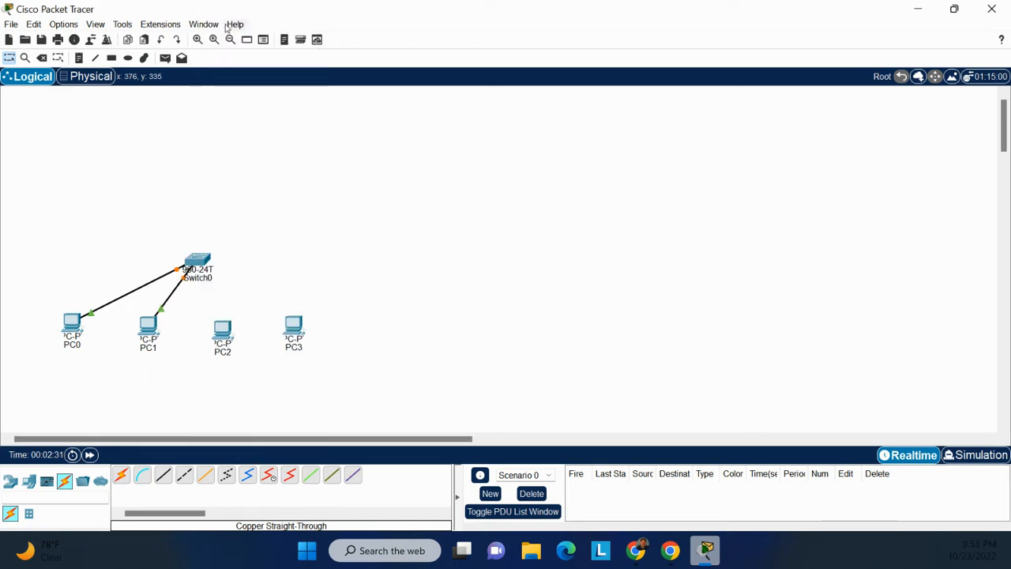
# Connect PC2's Ethernet port to the next free Fast Ethernet port on the switch with a copper straight-through cable.
pyautogui.click(164, 476)
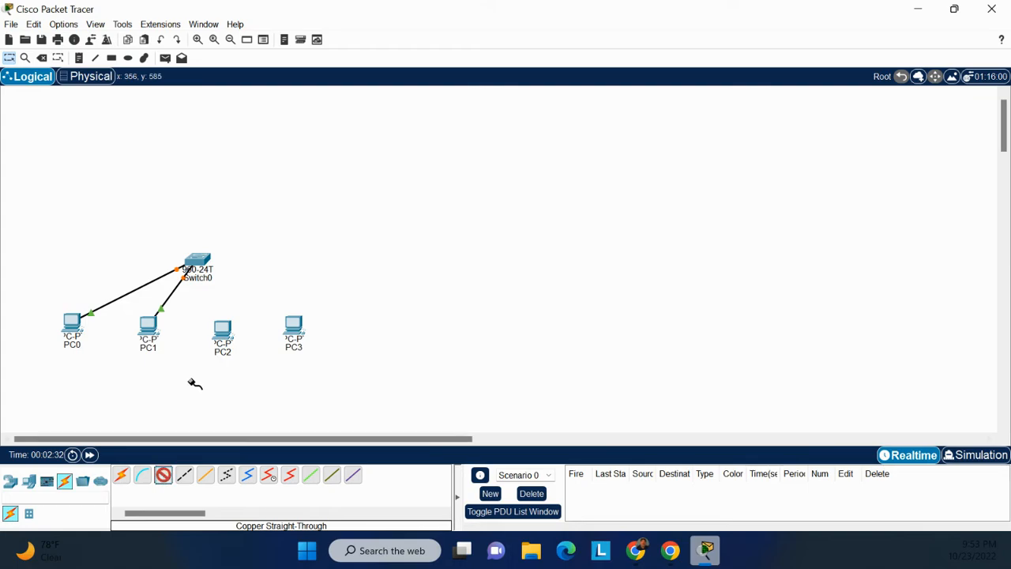
pyautogui.click(222, 330)
pyautogui.click(244, 390)
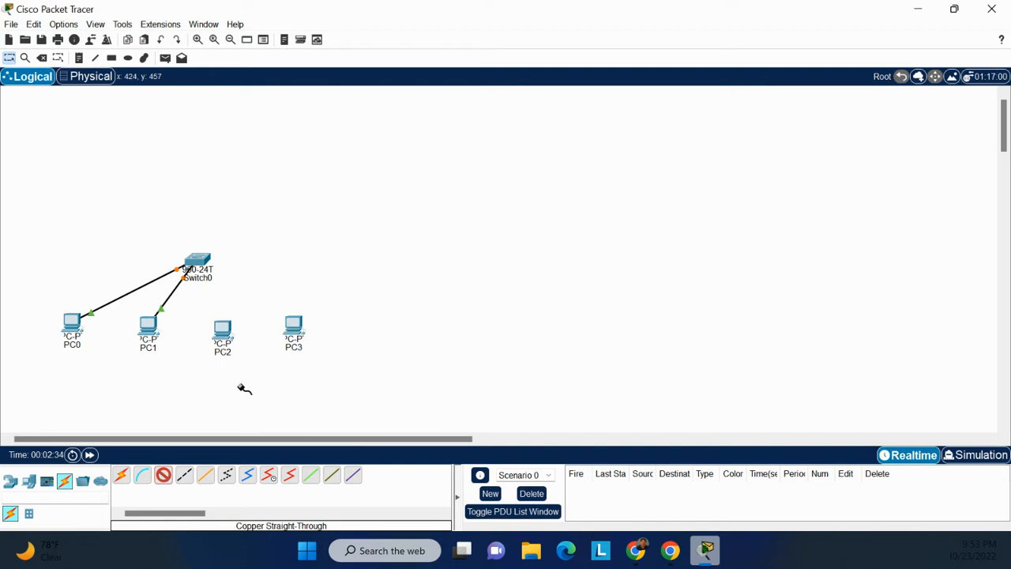
pyautogui.click(204, 257)
pyautogui.click(206, 259)
pyautogui.click(259, 29)
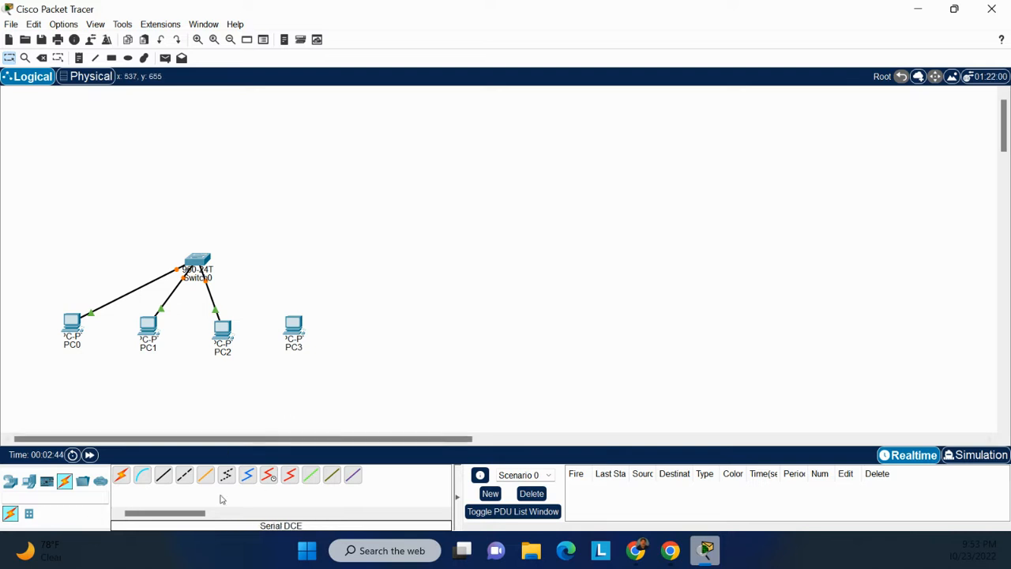
# Connect PC3's FastEthernet0 port to the switch's FastEthernet0/4 port with a copper straight-through cable.
pyautogui.click(163, 475)
pyautogui.click(293, 336)
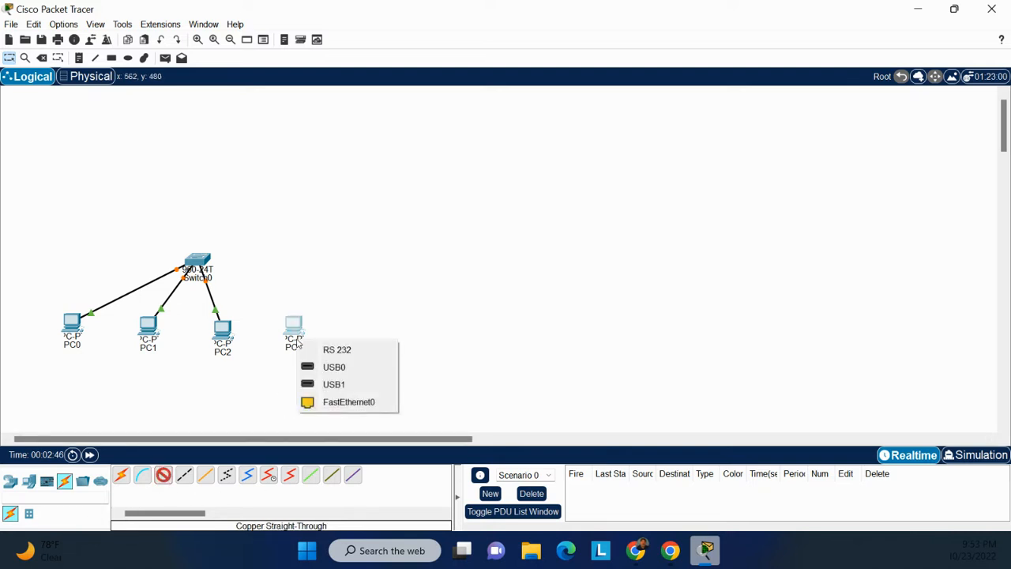
pyautogui.click(346, 400)
pyautogui.click(199, 264)
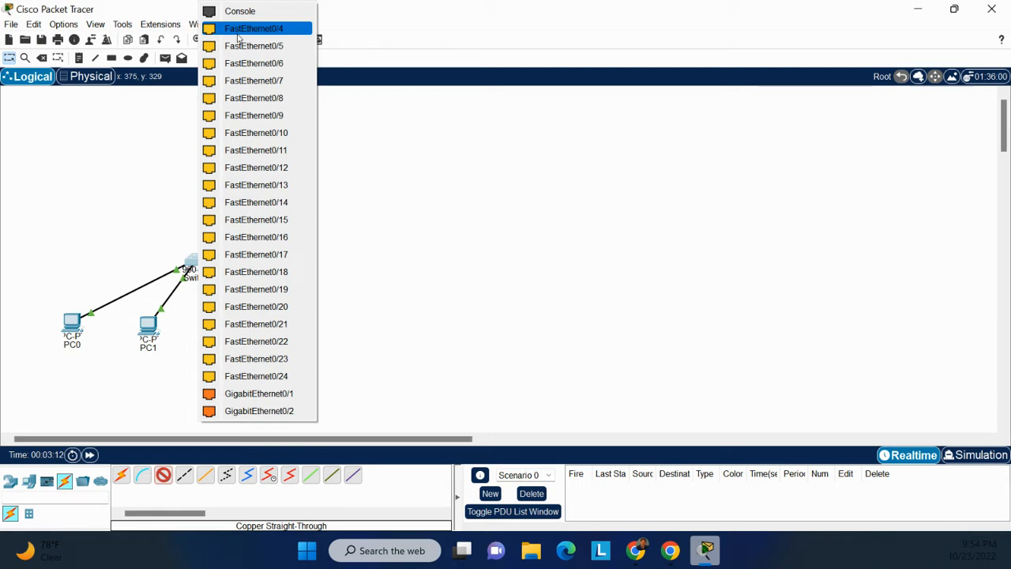
pyautogui.click(238, 32)
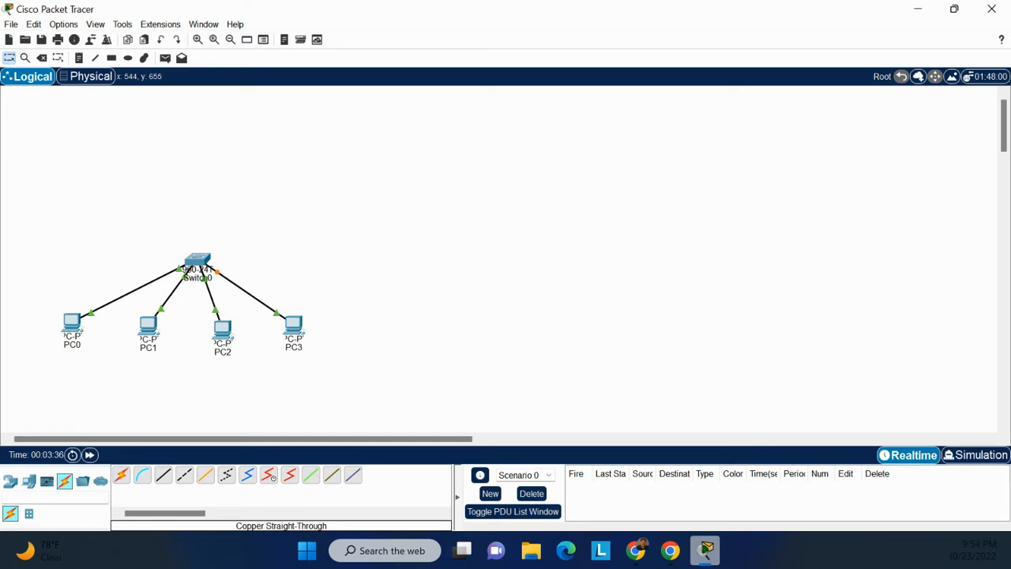
# Give PC0 the static IPv4 address 192.168.1.2 with subnet mask 255.255.255.0 in its IP Configuration.
pyautogui.click(73, 327)
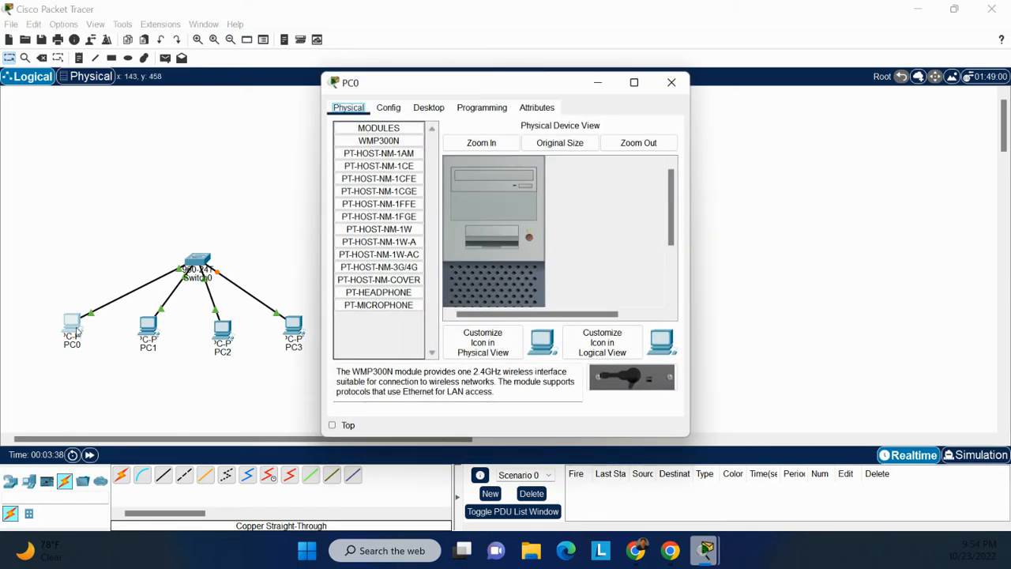
pyautogui.click(431, 109)
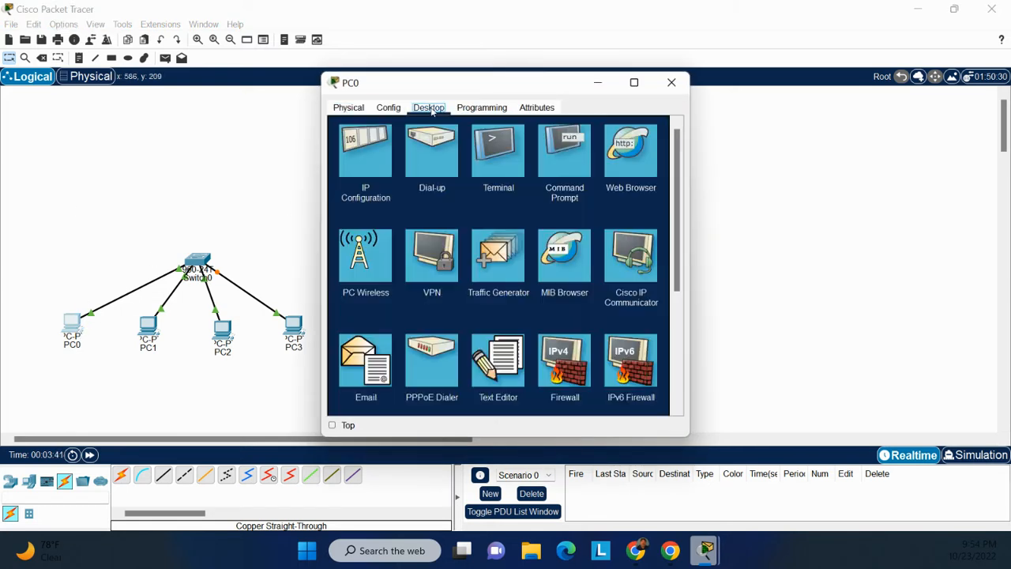
pyautogui.click(362, 156)
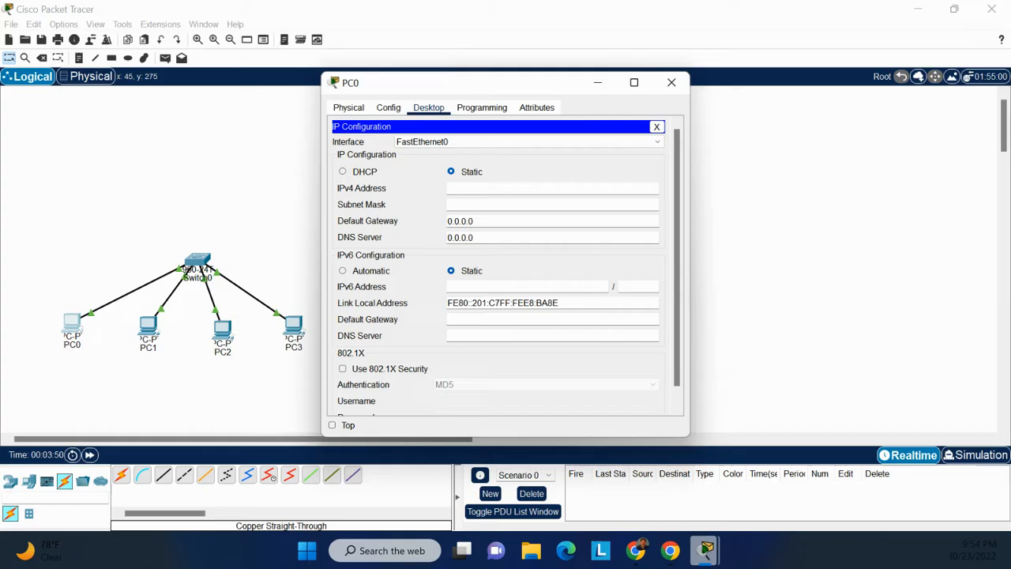
pyautogui.hotkey('alt', 'Tab')
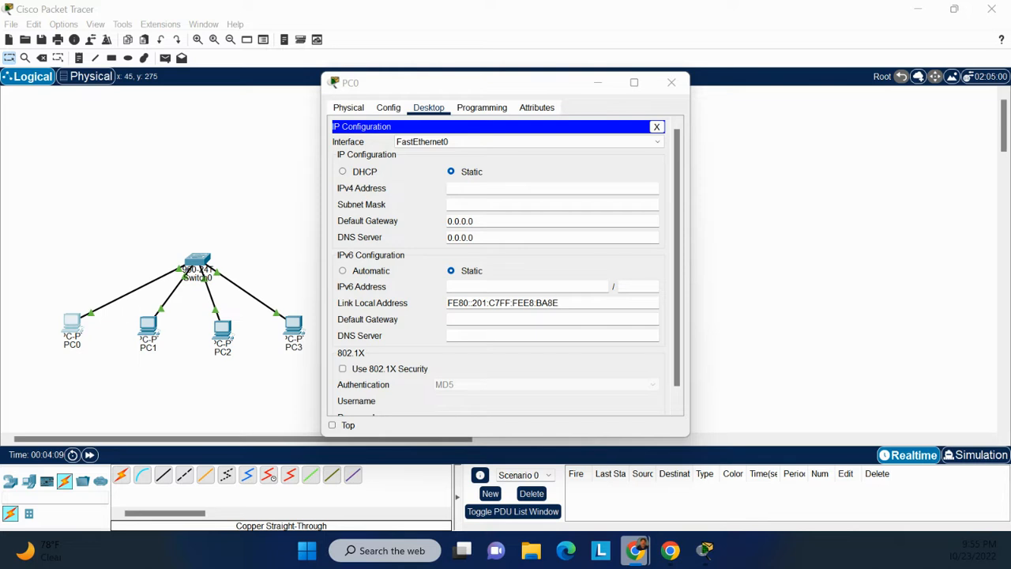
pyautogui.click(512, 192)
pyautogui.write('192')
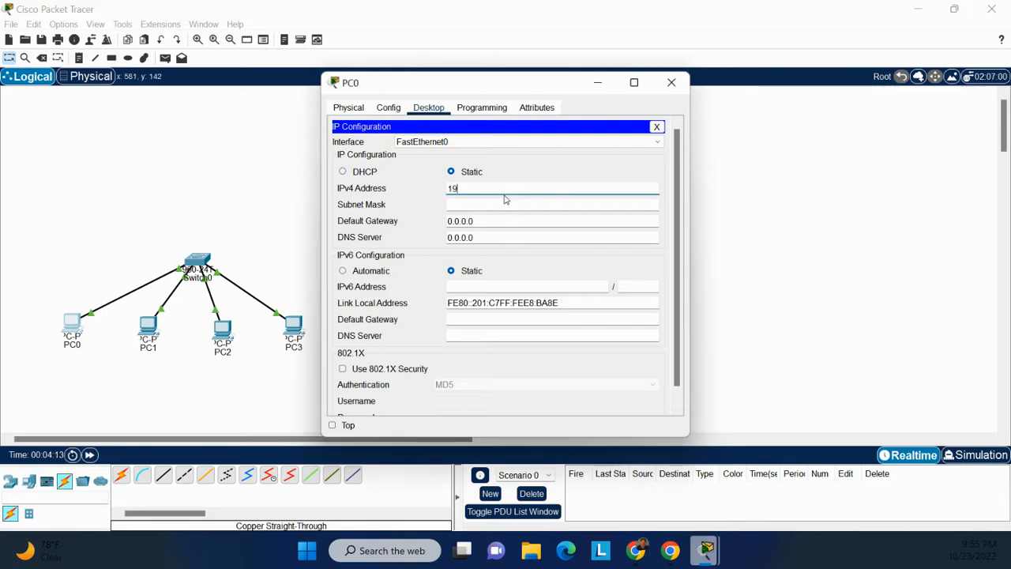
pyautogui.write('.168.1.2')
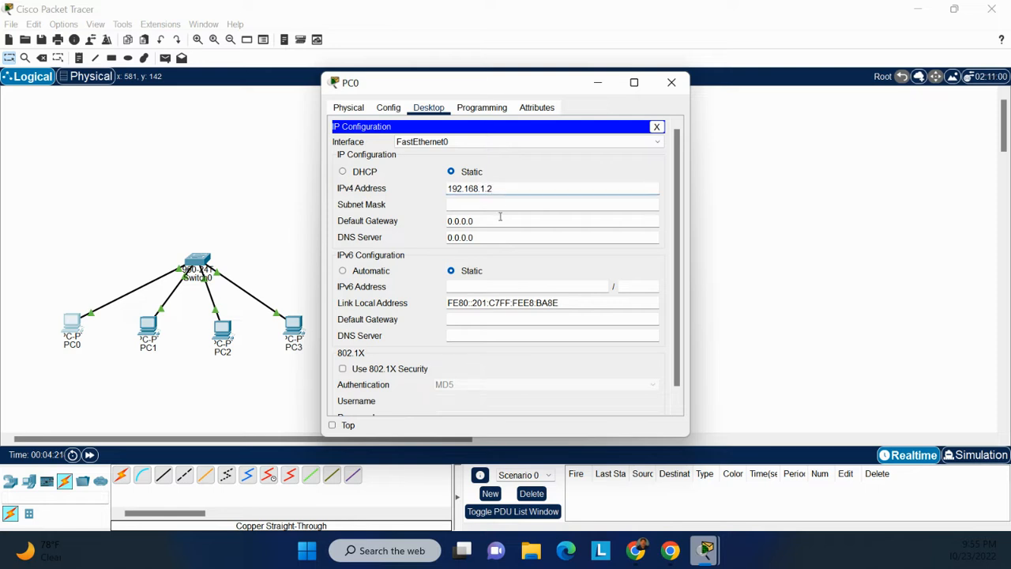
pyautogui.click(500, 216)
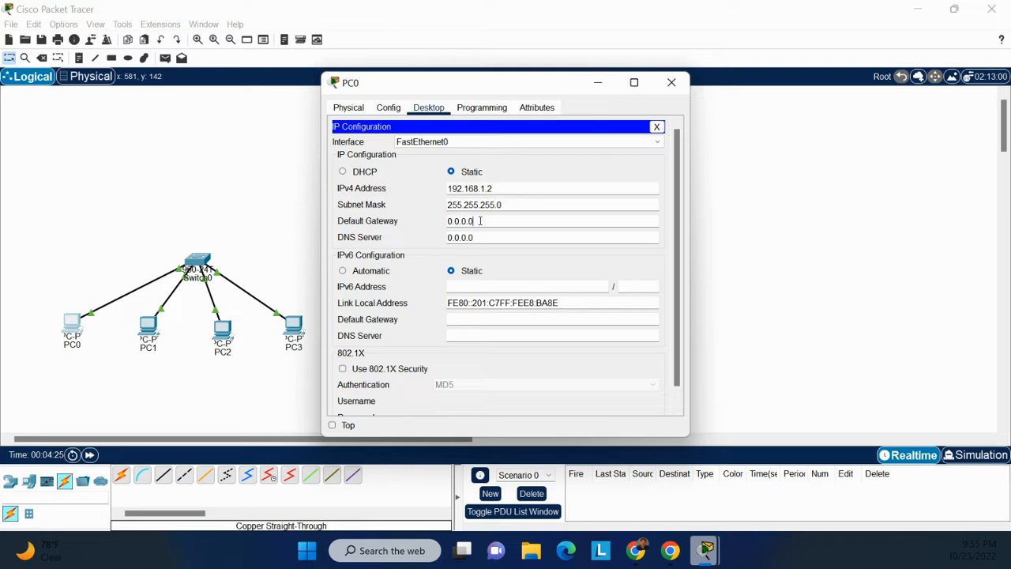
# Set PC0's IPv4 default gateway to 192.168.1.1 and close its device window.
pyautogui.moveTo(477, 221); pyautogui.dragTo(445, 223)
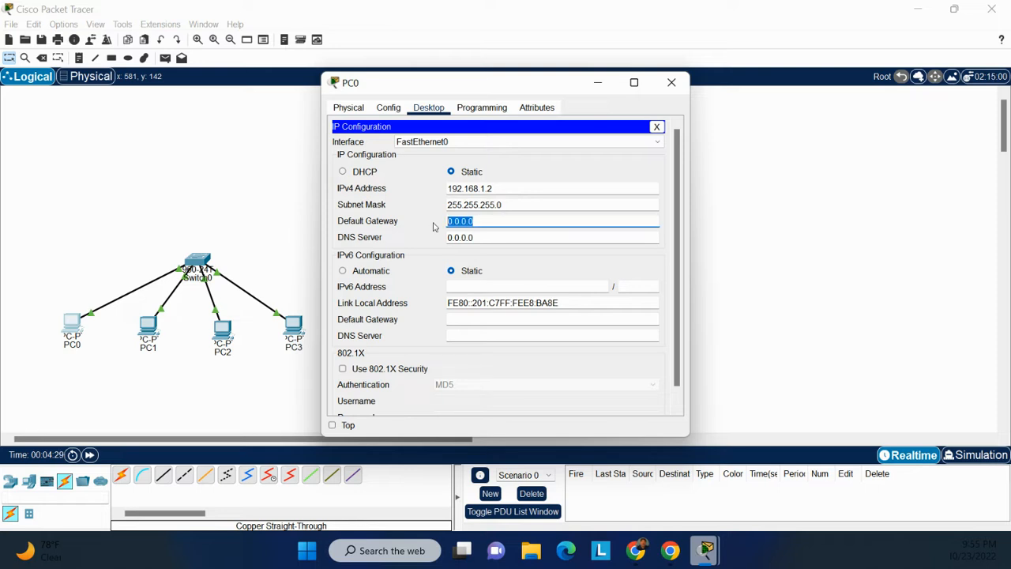
pyautogui.write('192.168.1.1')
pyautogui.click(671, 84)
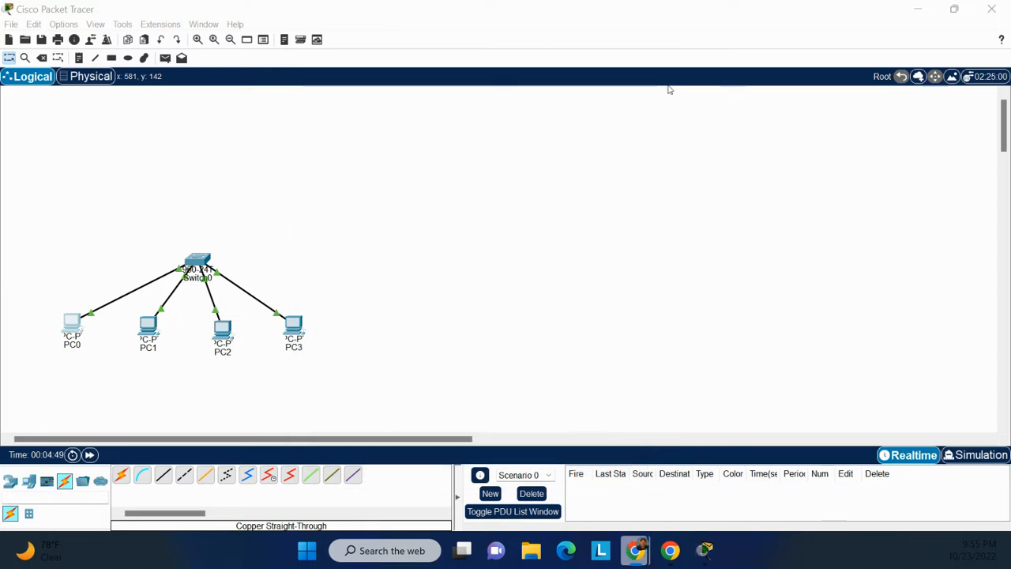
# Give PC1 the static IPv4 address 192.168.1.3 with subnet mask 255.255.255.0 in its IP Configuration.
pyautogui.click(156, 339)
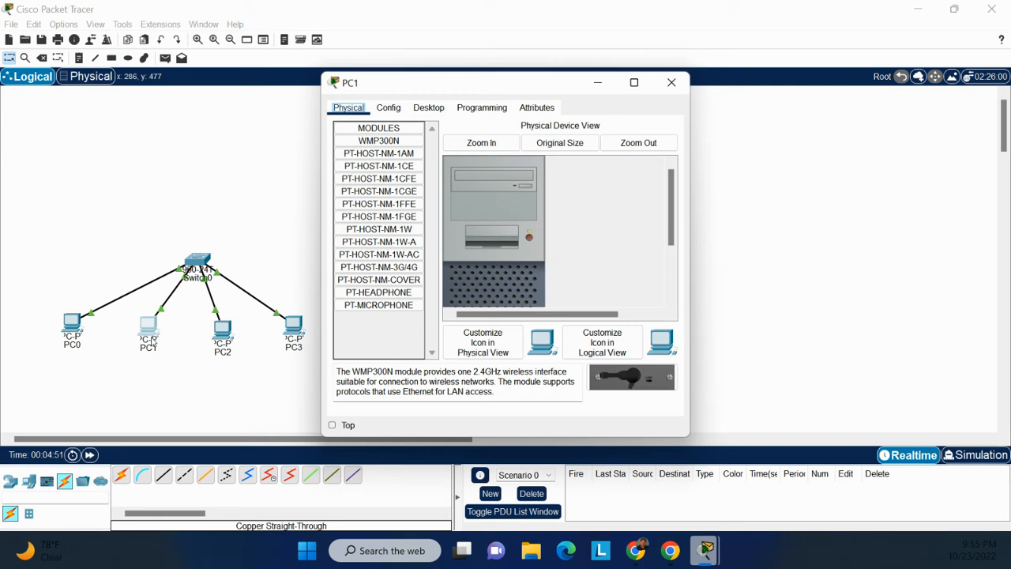
pyautogui.click(426, 111)
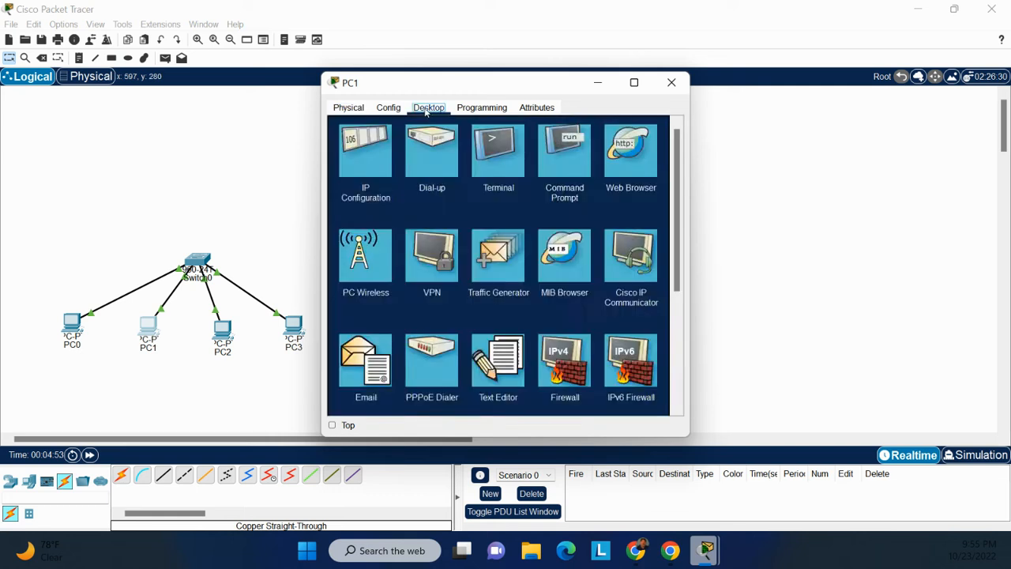
pyautogui.click(372, 167)
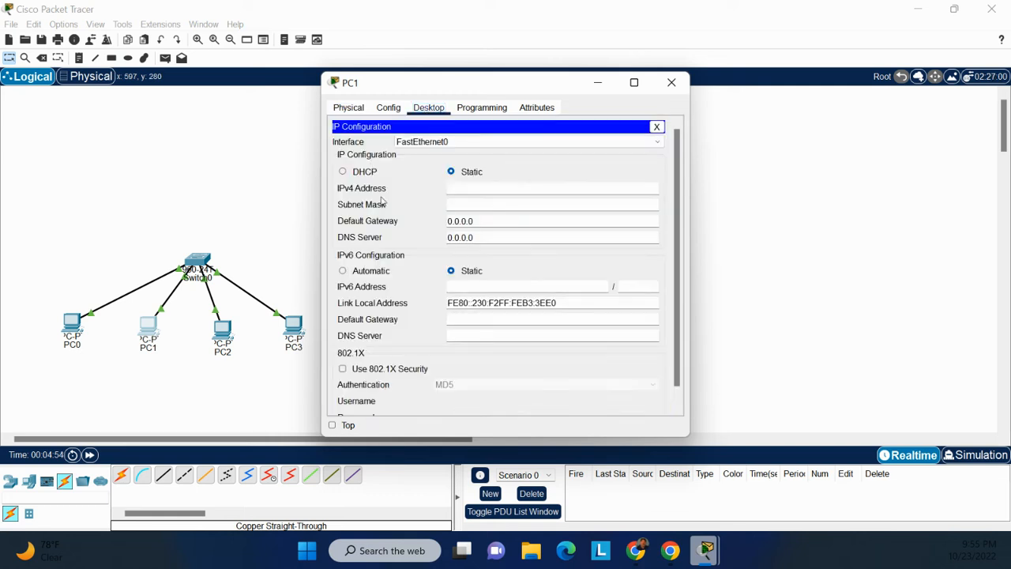
pyautogui.click(456, 187)
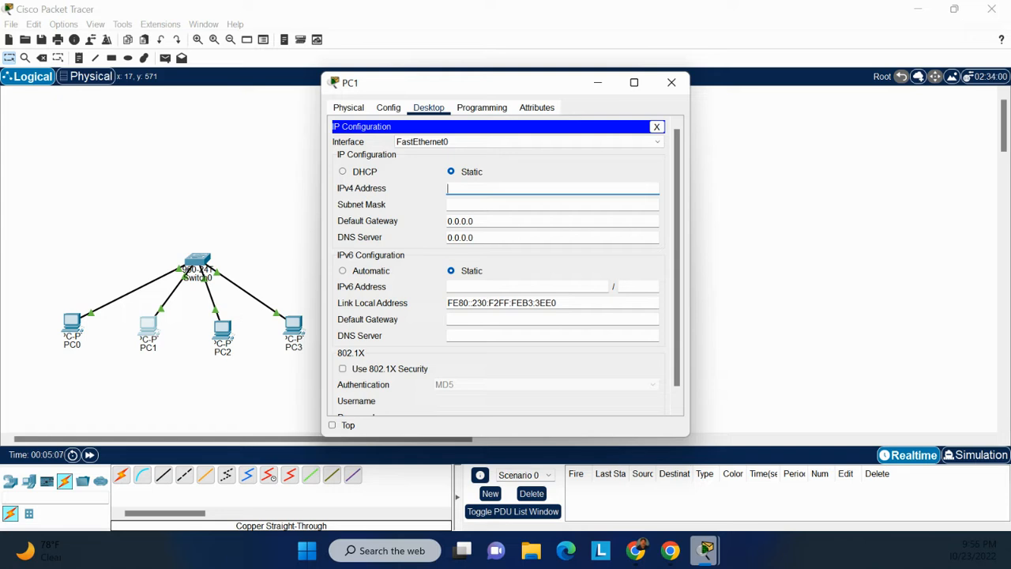
pyautogui.hotkey('alt', 'Tab')
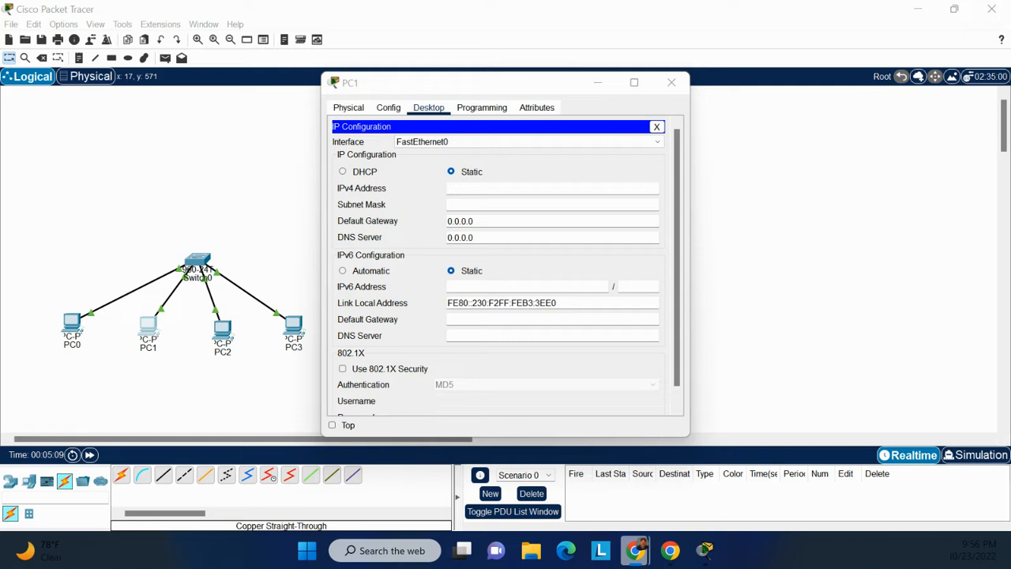
pyautogui.click(494, 186)
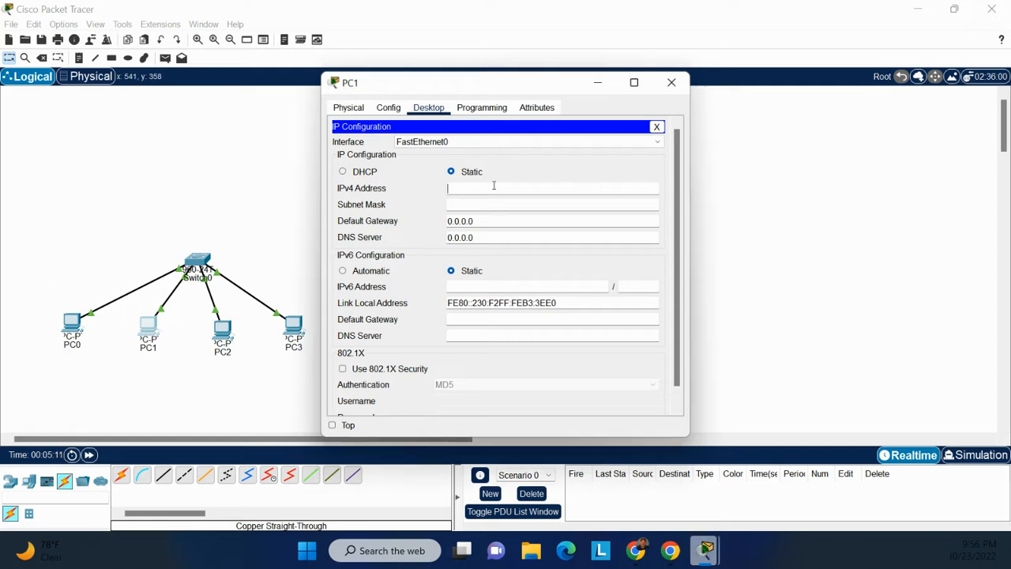
pyautogui.write('192.168.')
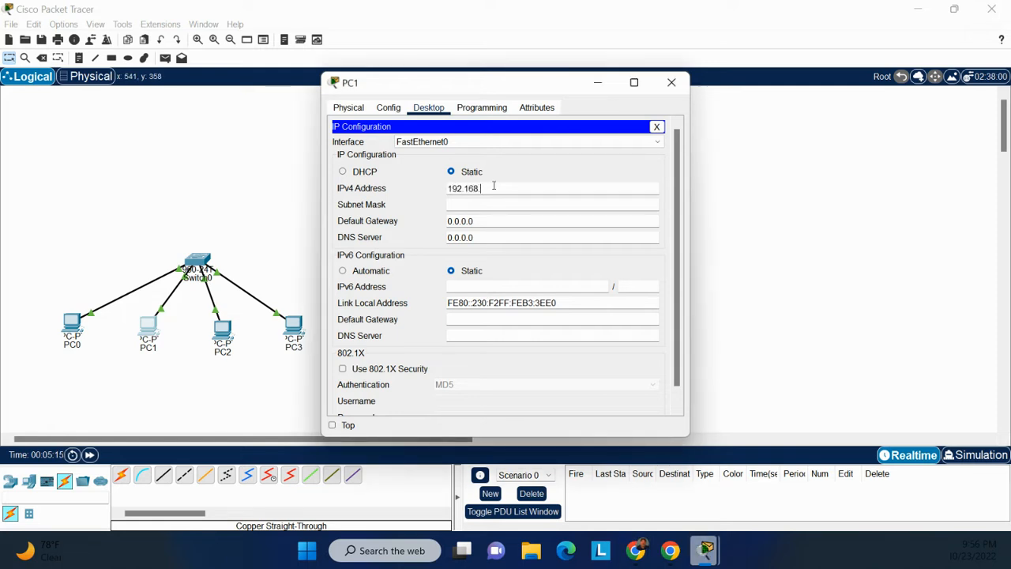
pyautogui.write('1.3')
pyautogui.click(479, 220)
# Set PC1's IPv4 default gateway to 192.168.1.1 and close its device window.
pyautogui.moveTo(479, 220); pyautogui.dragTo(446, 221)
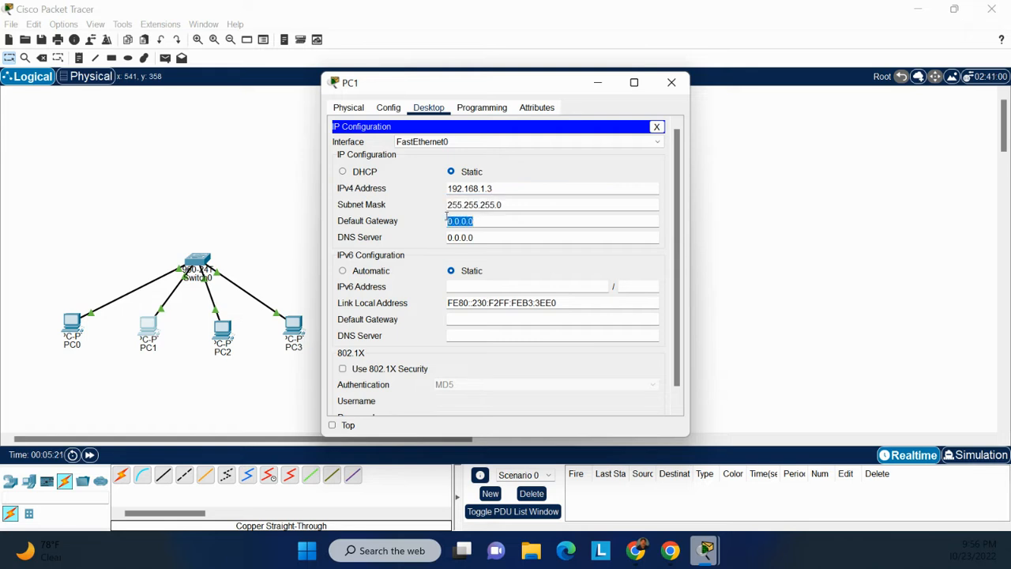
pyautogui.write('19')
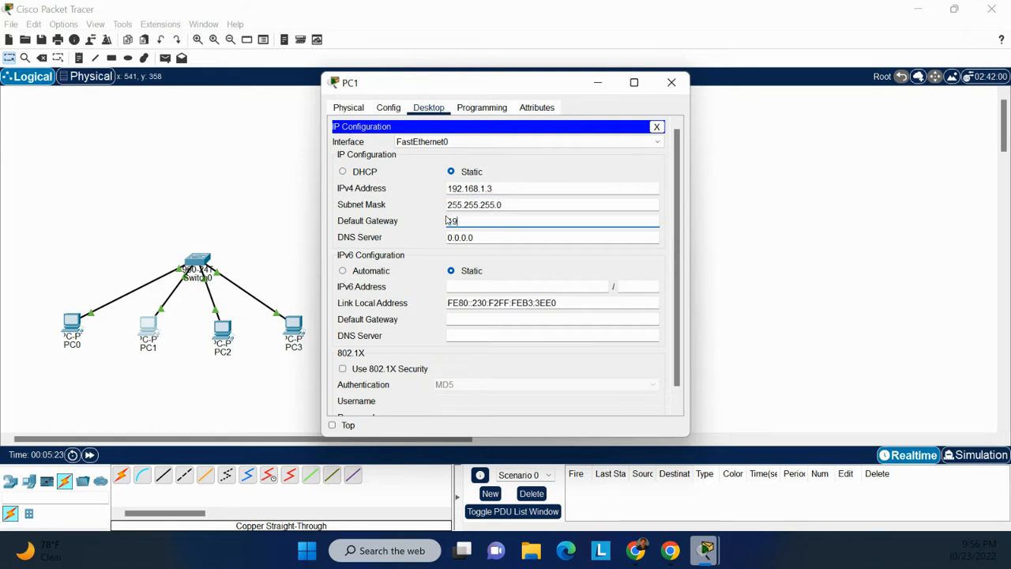
pyautogui.write('2.168.1.1')
pyautogui.scroll(-1, 542, 264)
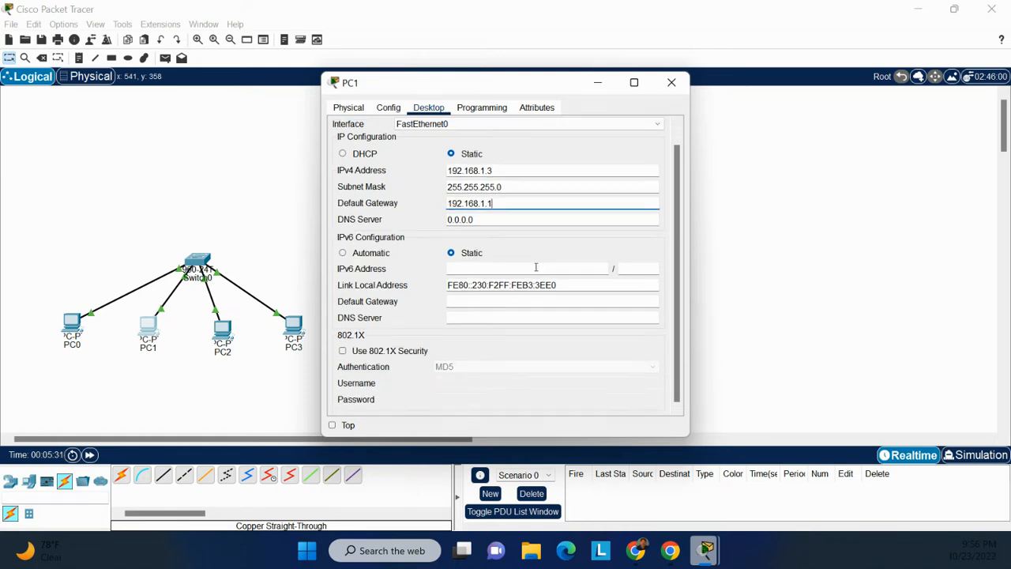
pyautogui.click(671, 89)
# Give PC2 the static IPv4 address 192.168.1.4 with subnet mask 255.255.255.0 in its IP Configuration.
pyautogui.click(221, 340)
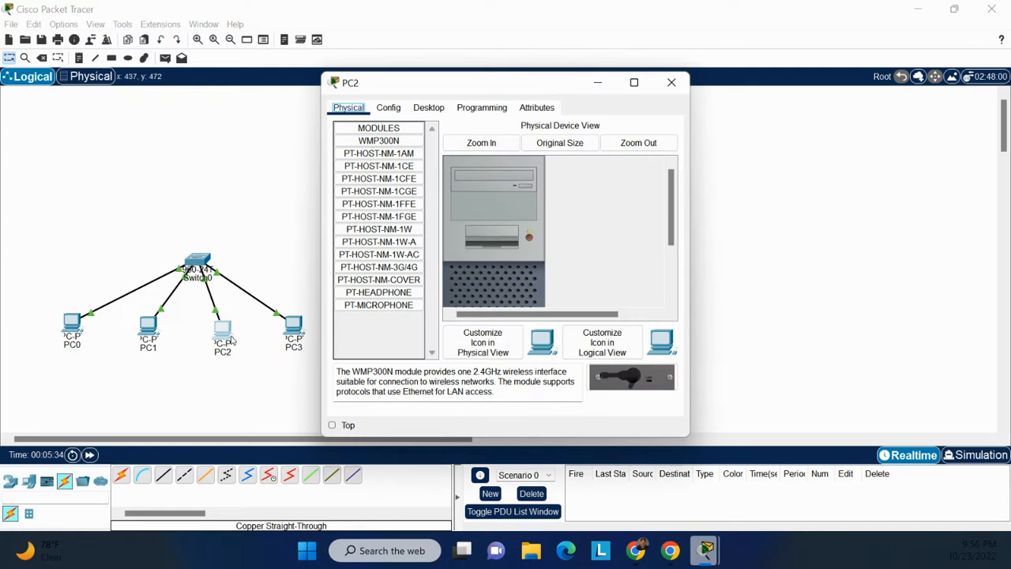
pyautogui.click(429, 108)
pyautogui.click(379, 157)
pyautogui.click(453, 187)
pyautogui.write('19')
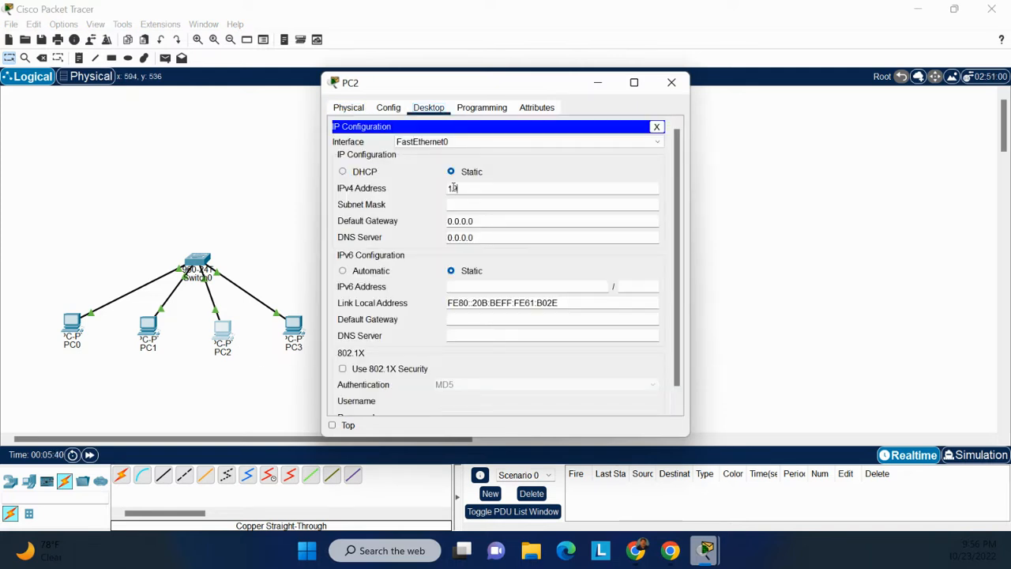
pyautogui.write('2.168.1.4')
pyautogui.click(458, 204)
# Set PC2's IPv4 default gateway to 192.168.1.1 and close its device window.
pyautogui.click(473, 220)
pyautogui.moveTo(473, 220); pyautogui.dragTo(443, 223)
pyautogui.write('1')
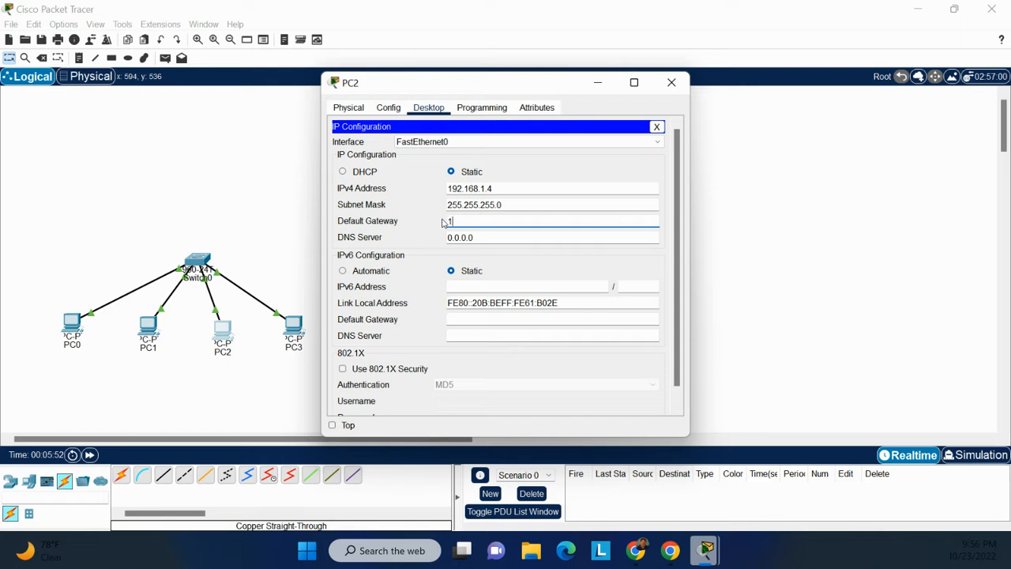
pyautogui.write('92.168.1.1')
pyautogui.click(672, 82)
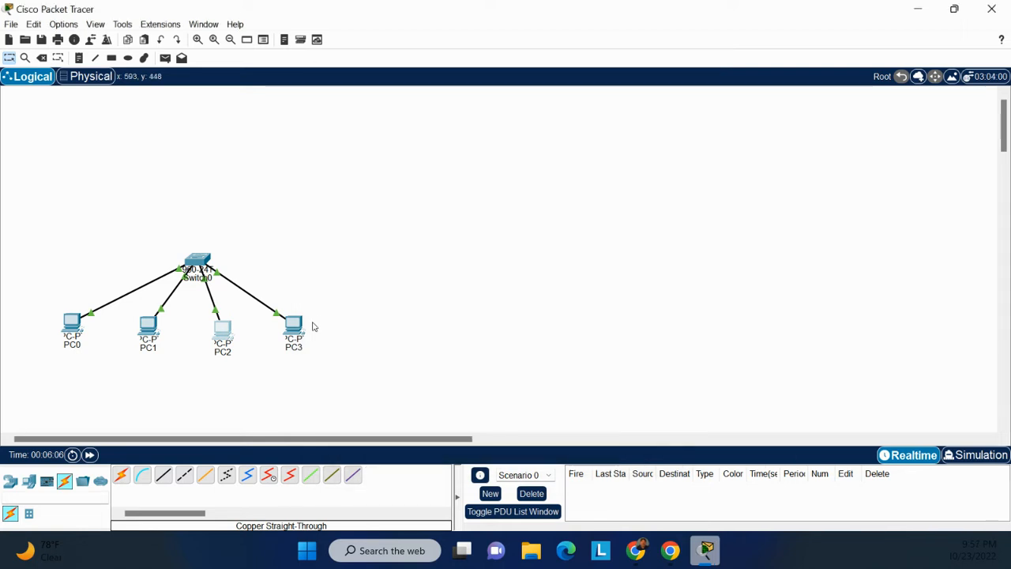
# Give PC3 the static IPv4 address 192.168.1.5 with subnet mask 255.255.255.0 in its IP Configuration.
pyautogui.click(294, 324)
pyautogui.click(431, 108)
pyautogui.click(385, 153)
pyautogui.click(486, 187)
pyautogui.write('168.192')
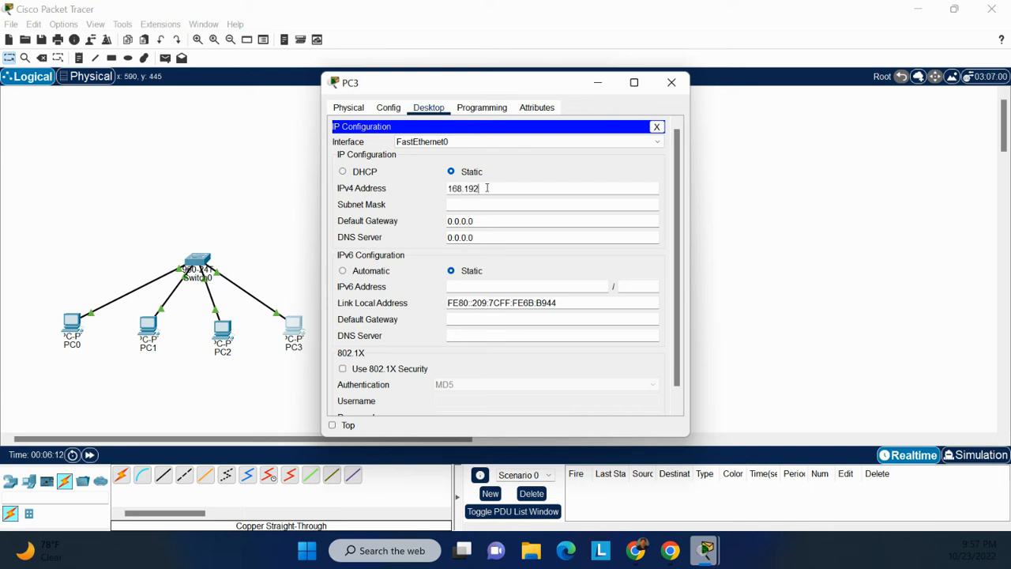
pyautogui.write('.')
pyautogui.press('BackSpace')
pyautogui.press('BackSpace')
pyautogui.press('BackSpace')
pyautogui.press('BackSpace')
pyautogui.press('BackSpace')
pyautogui.press('BackSpace')
pyautogui.press('BackSpace')
pyautogui.press('BackSpace')
pyautogui.write('192.1')
pyautogui.write('68')
pyautogui.write('.1')
pyautogui.write('.3')
pyautogui.press('Tab')
pyautogui.press('Tab')
# Set PC3's IPv4 default gateway to 192.168.1.1 and close its device window.
pyautogui.write('192.168.1.1')
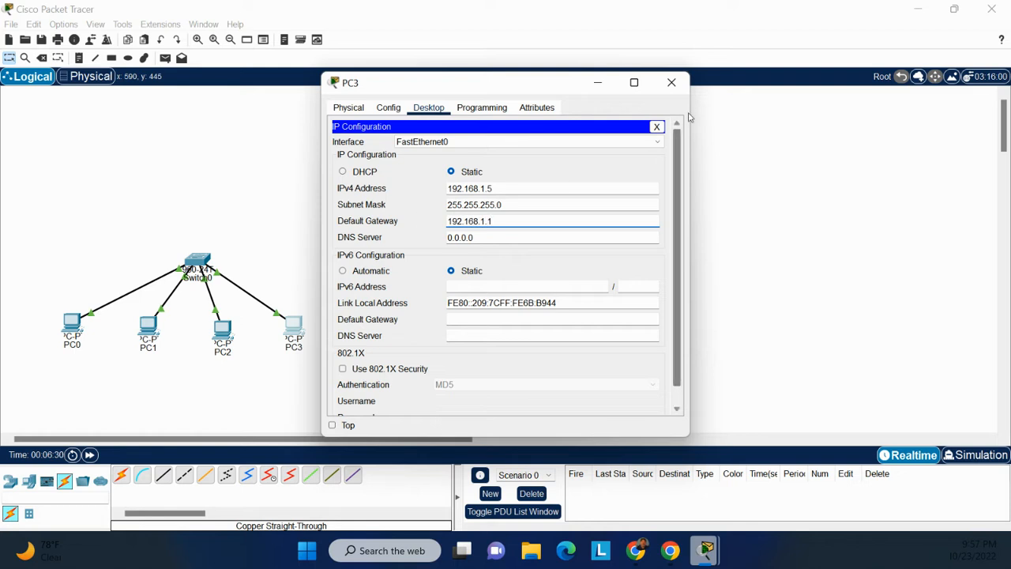
pyautogui.click(672, 83)
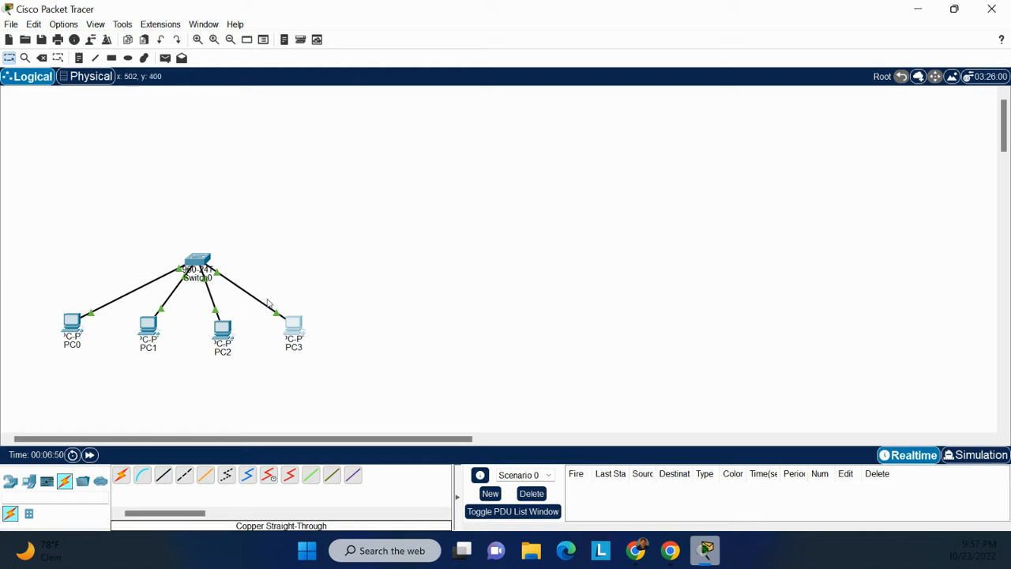
# Open the Command Prompt on PC3.
pyautogui.click(294, 324)
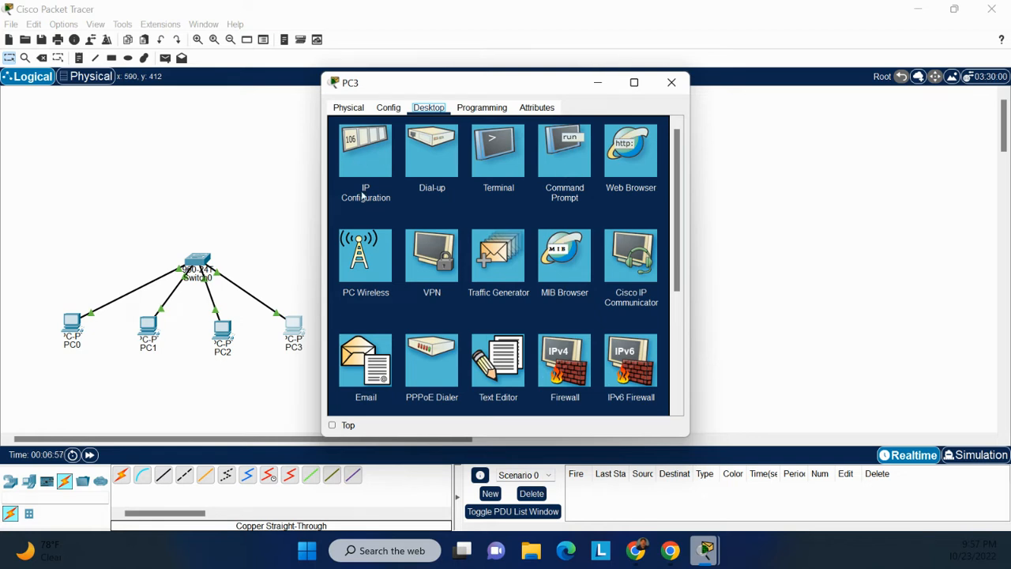
pyautogui.click(563, 158)
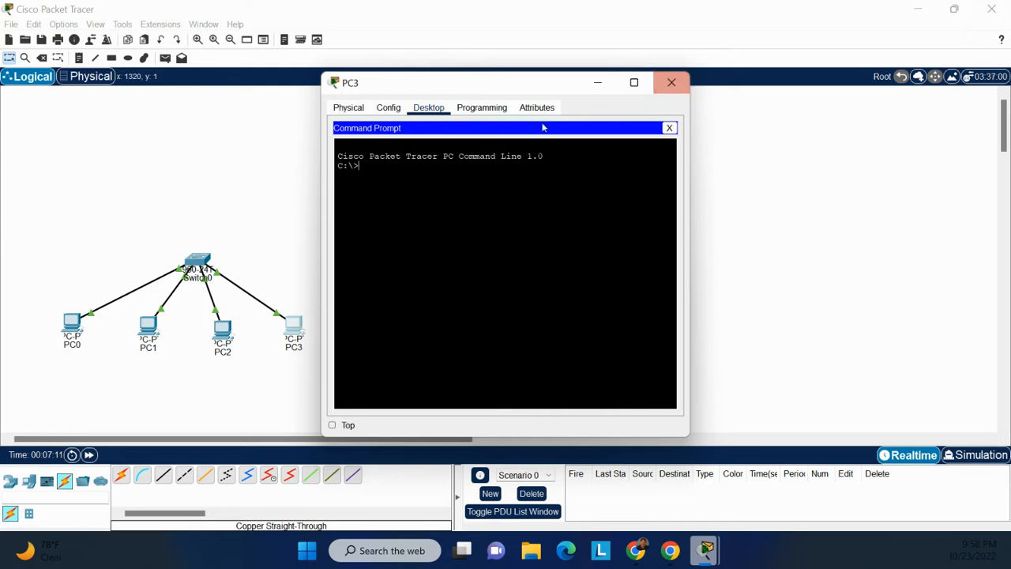
pyautogui.click(348, 107)
pyautogui.click(437, 109)
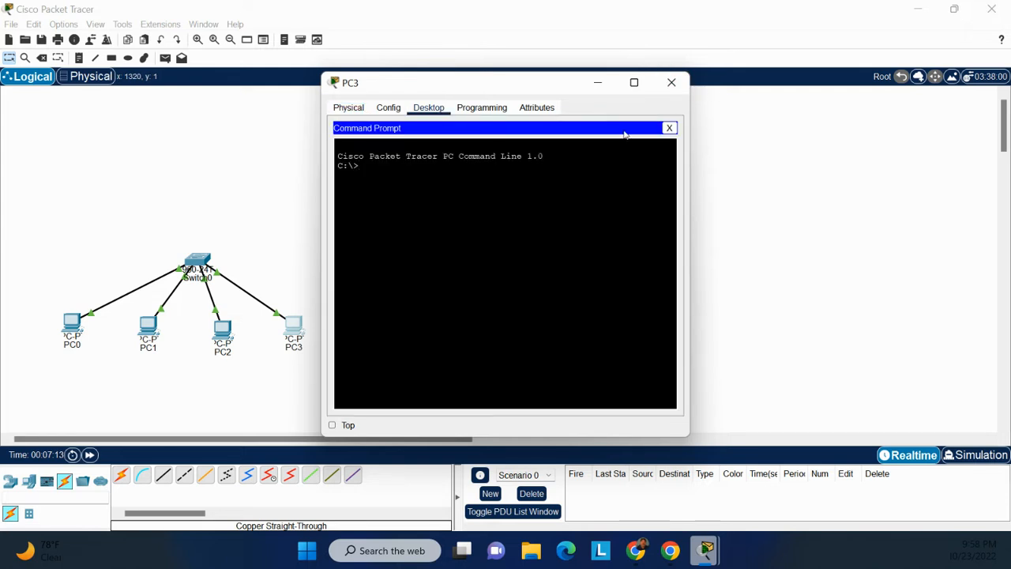
pyautogui.click(668, 128)
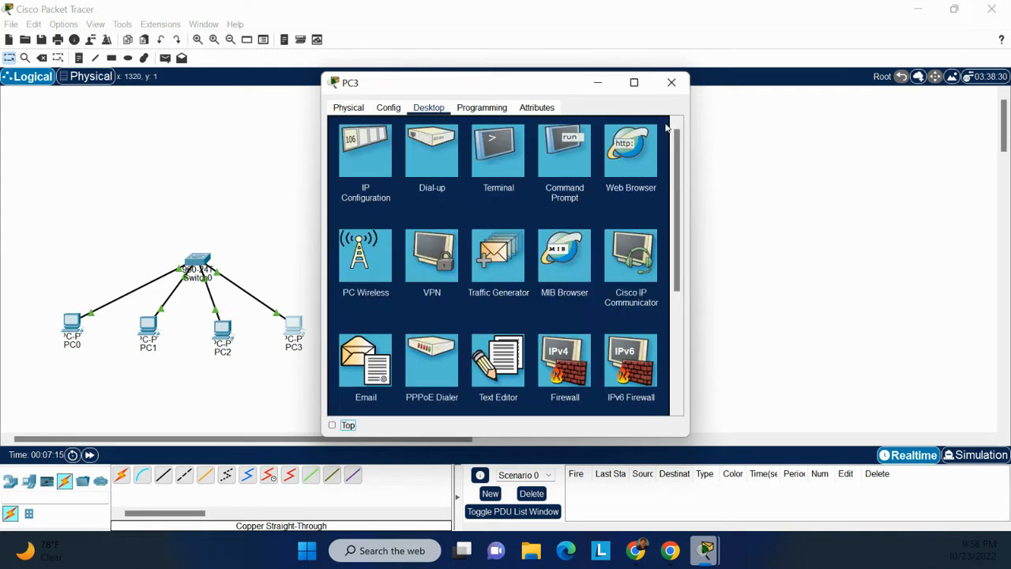
pyautogui.click(566, 147)
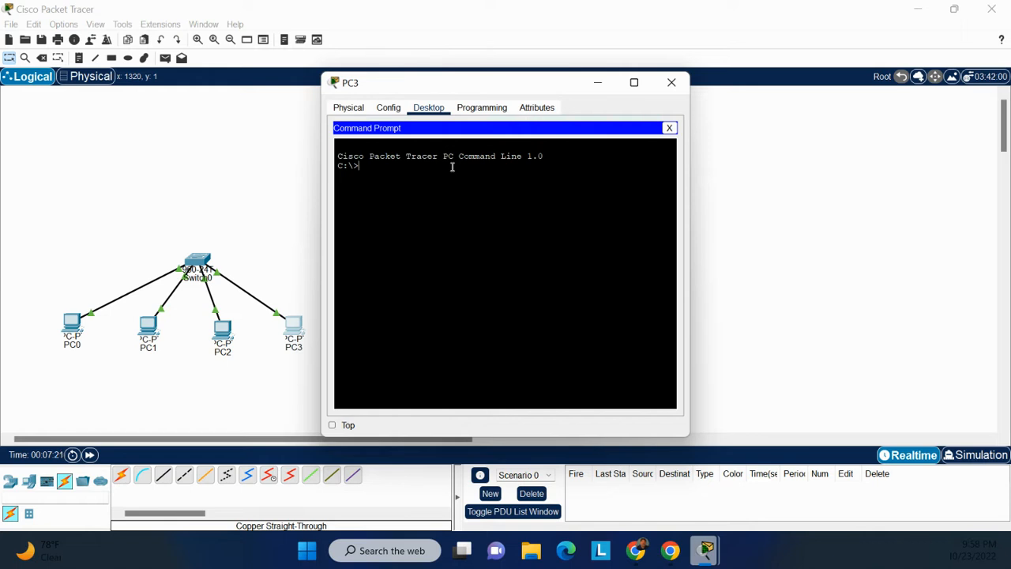
pyautogui.write('121')
pyautogui.press('Return')
pyautogui.press('Return')
pyautogui.press('Return')
pyautogui.press('Return')
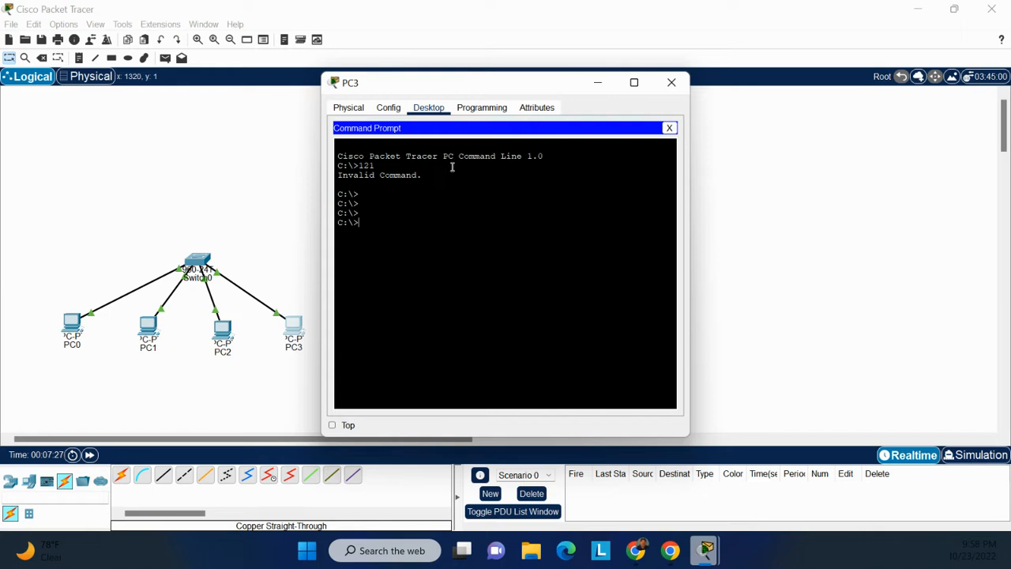
# Ping 192.168.1.2 from PC3's command prompt.
pyautogui.write('ping')
pyautogui.write('192.168.1.2')
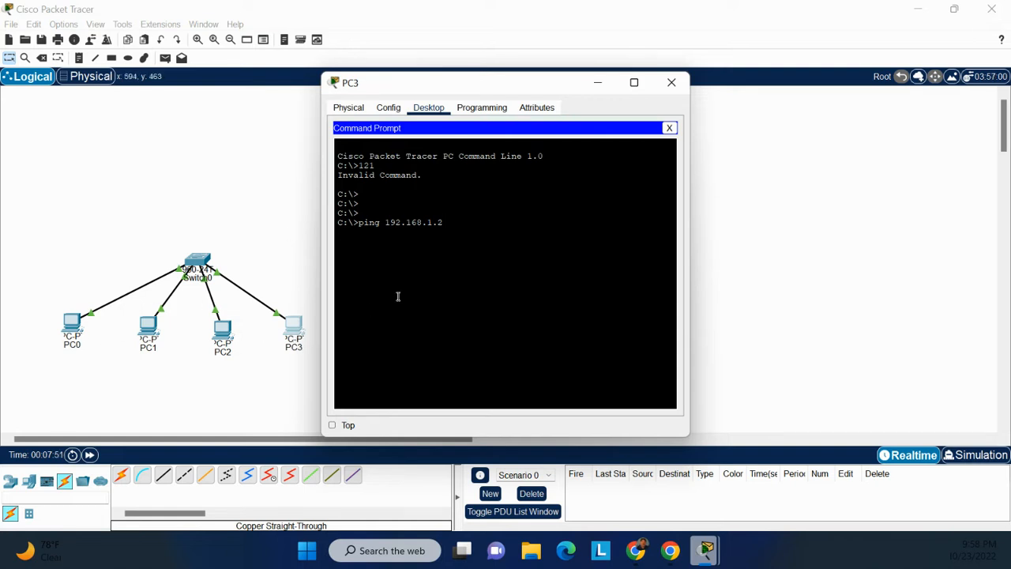
pyautogui.press('Return')
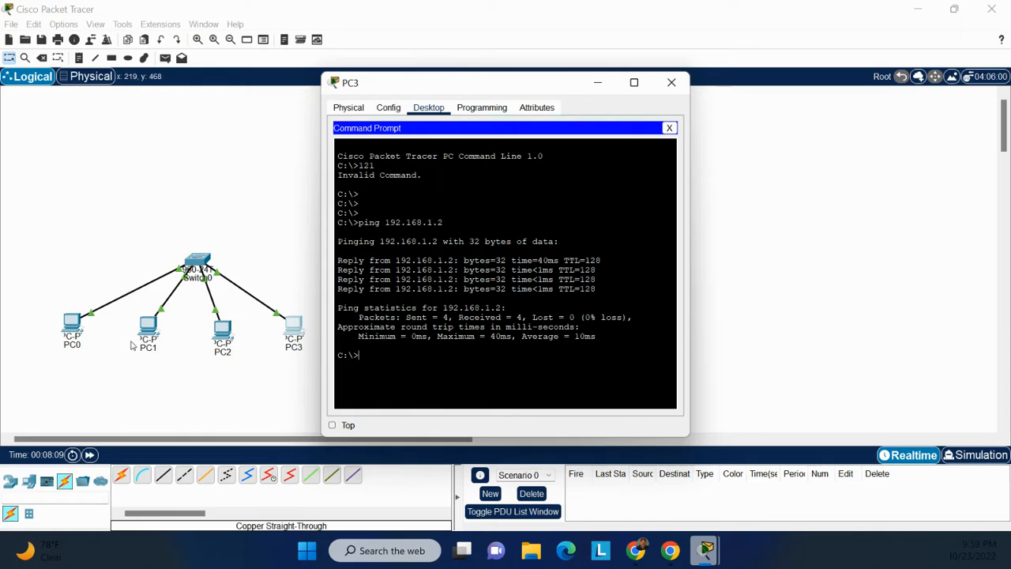
# Ping 192.168.1.3 from PC3's command prompt.
pyautogui.write('pi')
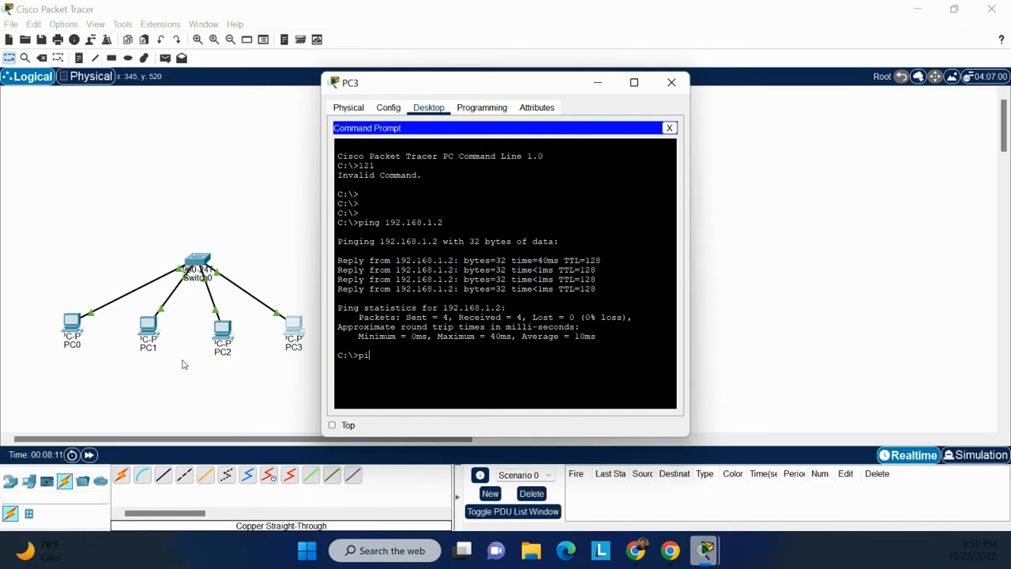
pyautogui.write('ng 192.')
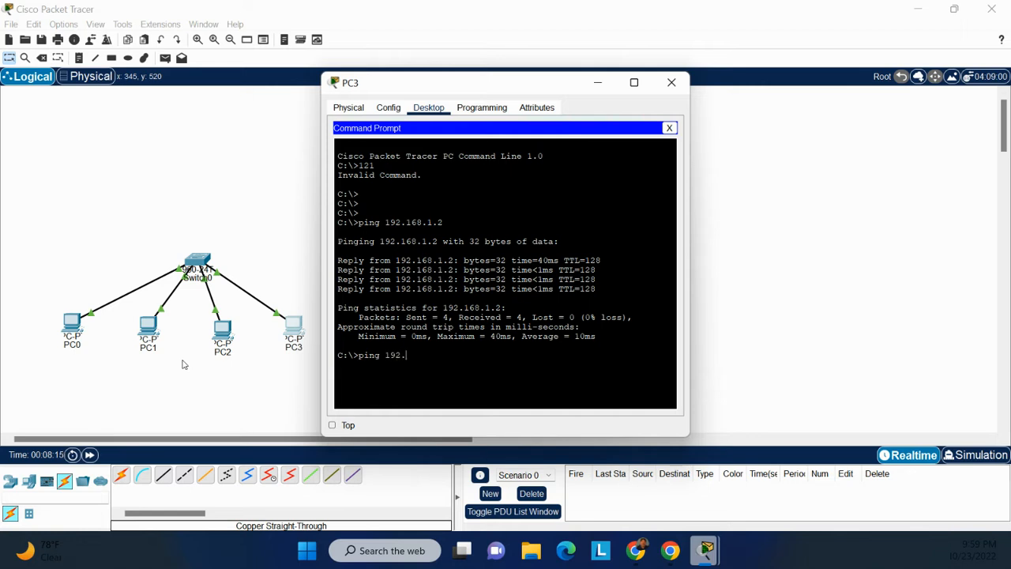
pyautogui.write('168.1.3')
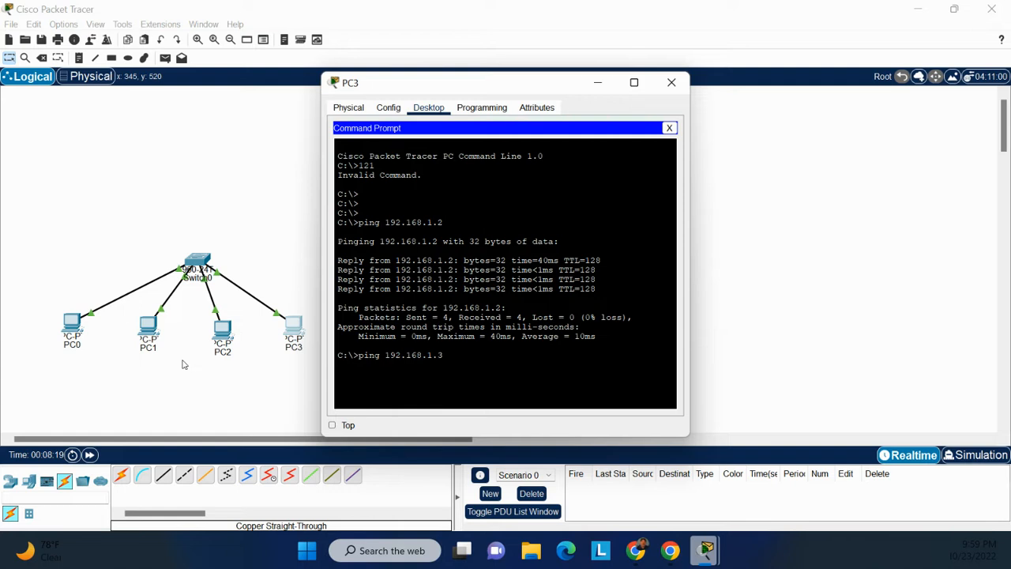
pyautogui.press('Return')
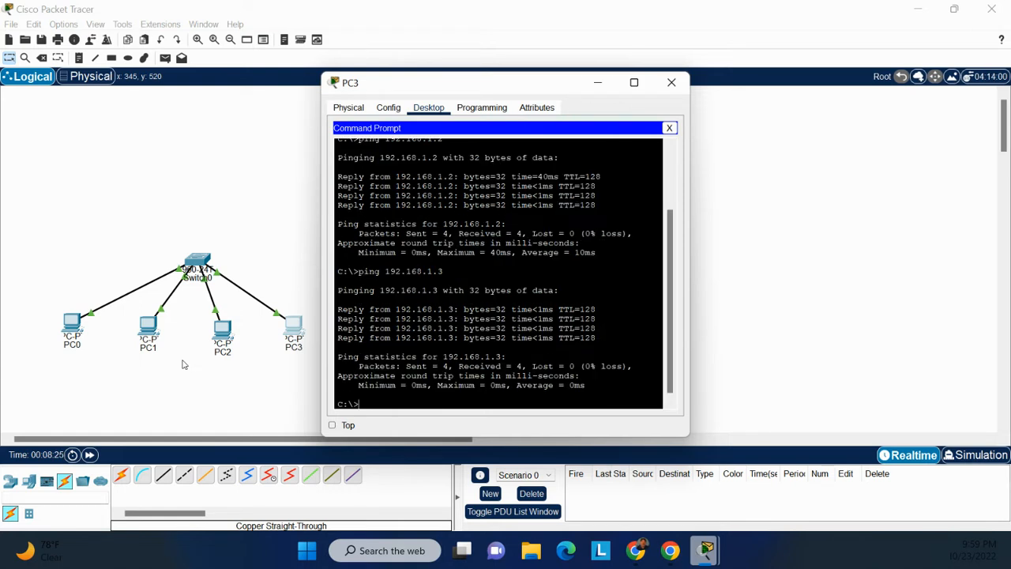
pyautogui.write('192.168.1.4')
pyautogui.press('Return')
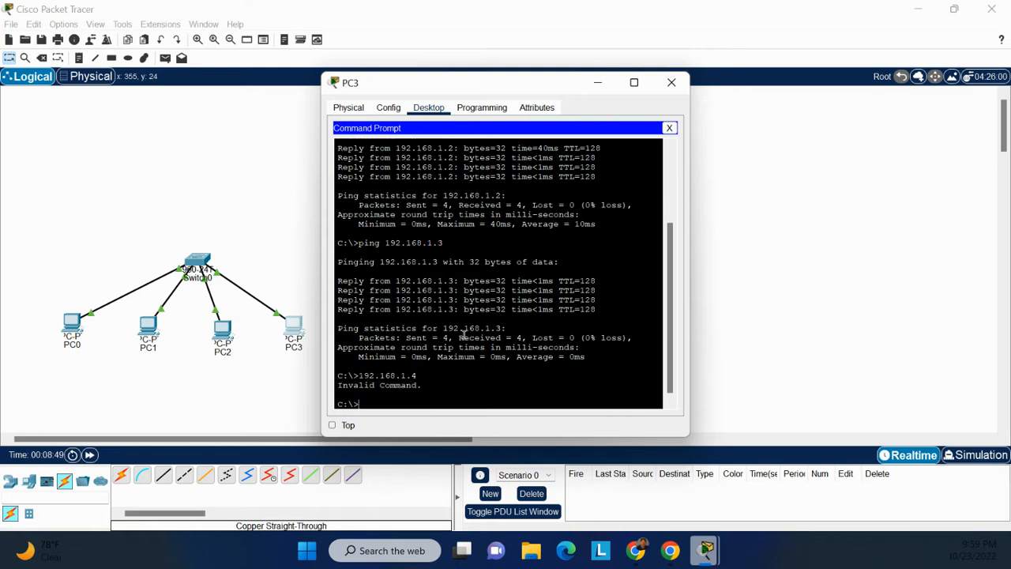
# Ping 192.168.1.4 from PC3's command prompt.
pyautogui.write('ping 192.168.1.4')
pyautogui.press('Return')
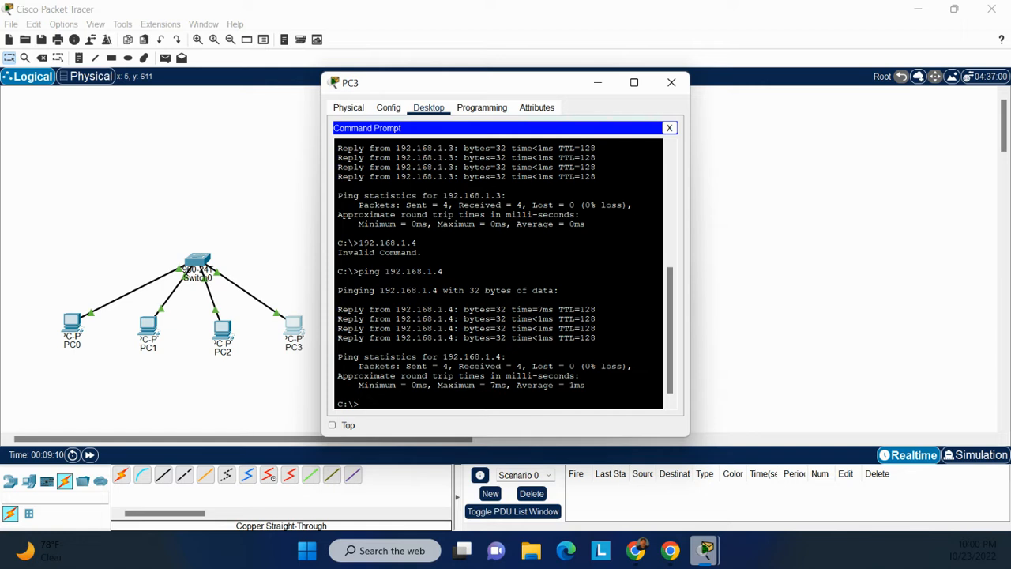
# Save the network as a new Packet Tracer file named "LA #4 - peer to peer" in the Desktop folder.
pyautogui.click(12, 24)
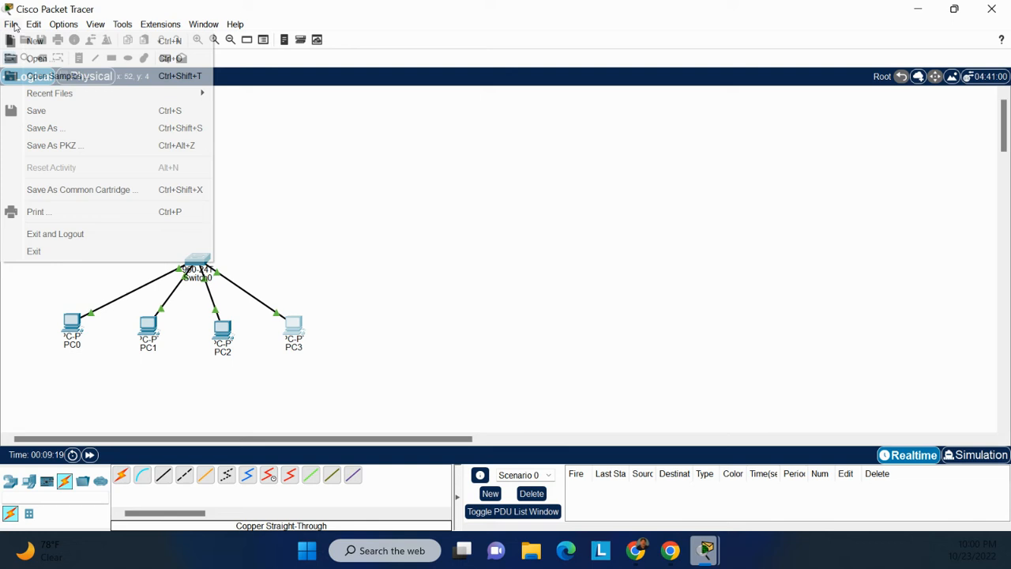
pyautogui.click(54, 128)
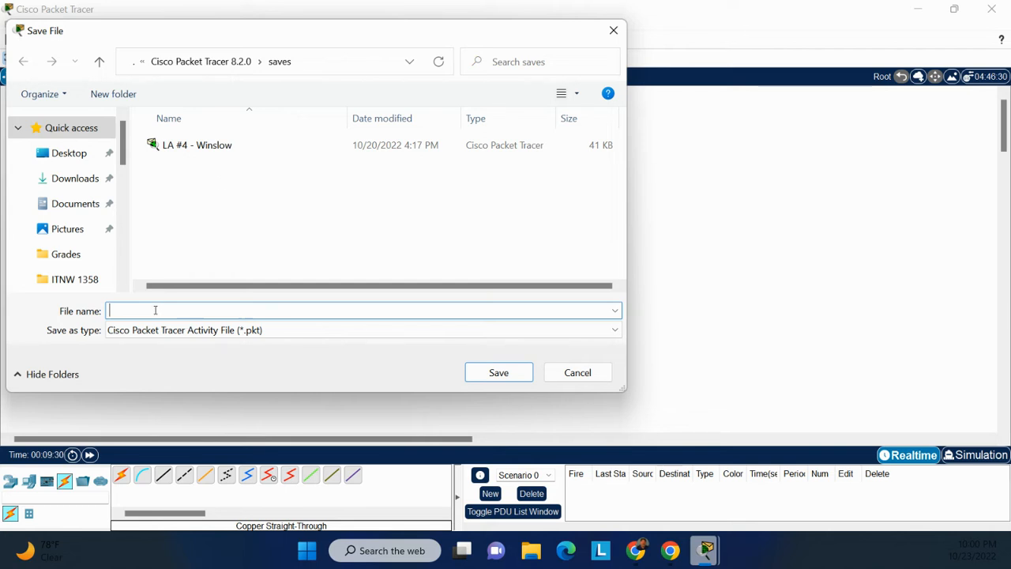
pyautogui.write('LA')
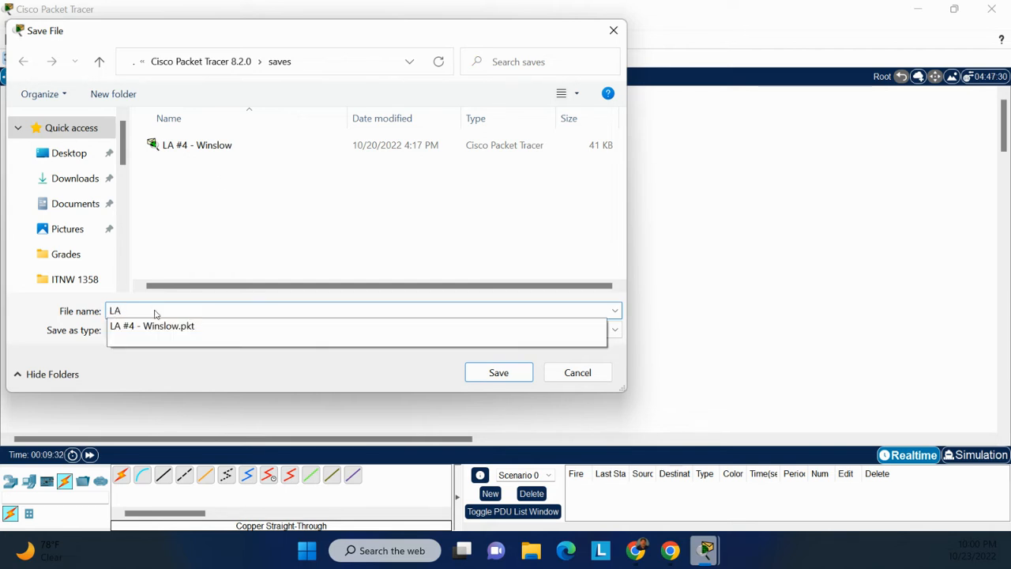
pyautogui.write(' $')
pyautogui.press('BackSpace')
pyautogui.write('#4')
pyautogui.write(' - ')
pyautogui.write('per')
pyautogui.write(' to ')
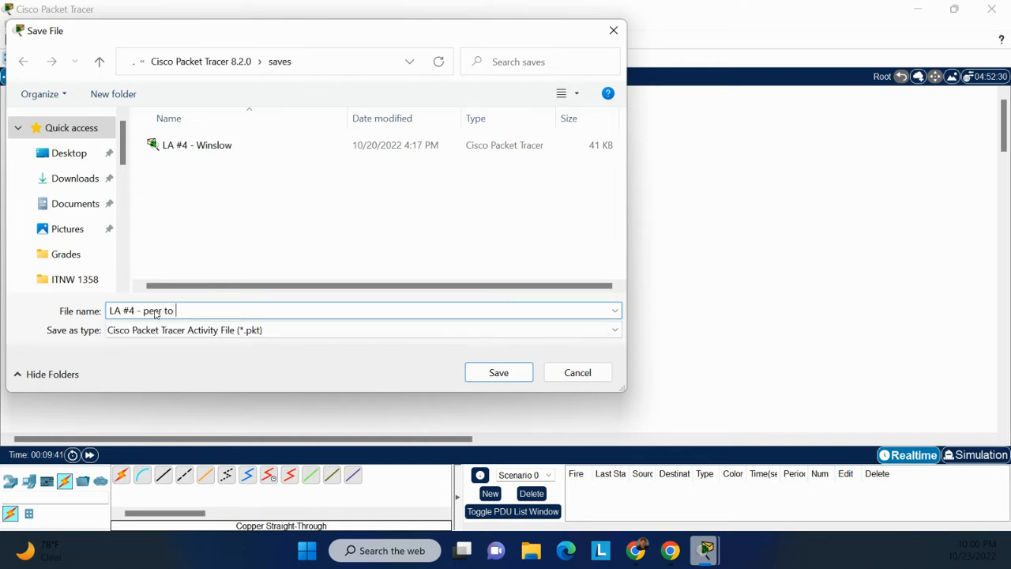
pyautogui.write('perr')
pyautogui.click(61, 158)
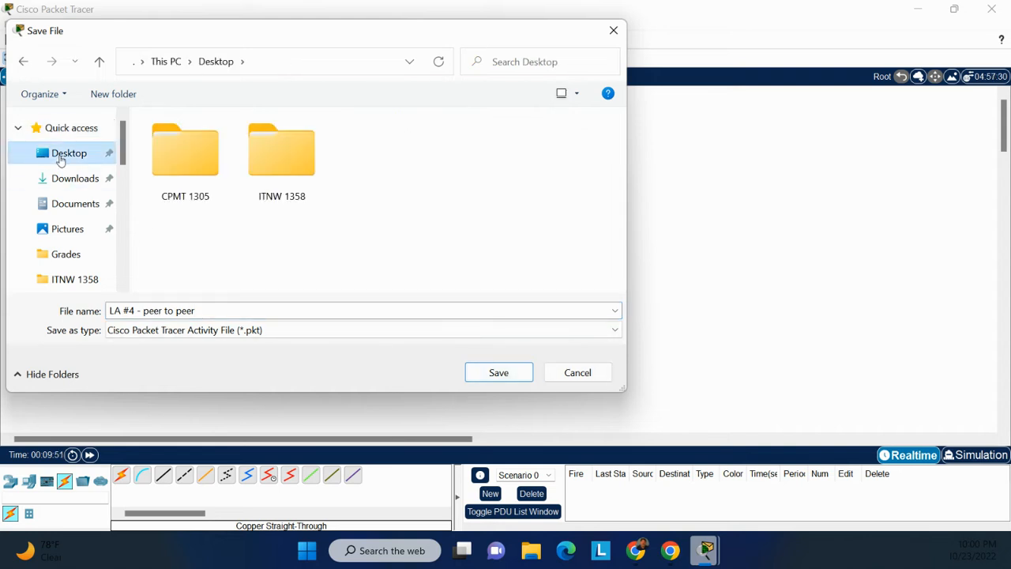
pyautogui.click(479, 377)
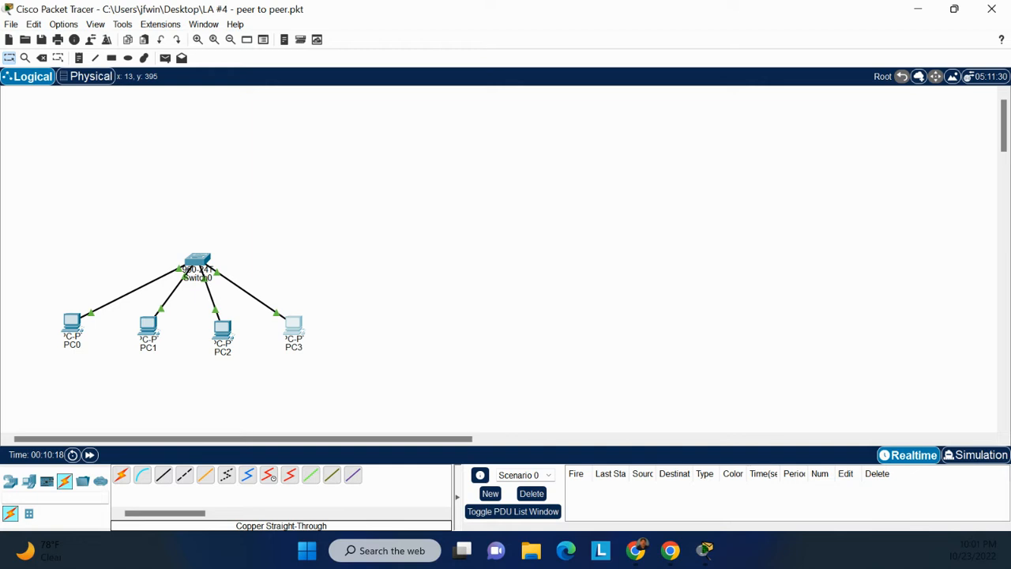
# Place a server in the empty area beside the peer-to-peer network and a 2960 switch to the server's right.
pyautogui.click(29, 481)
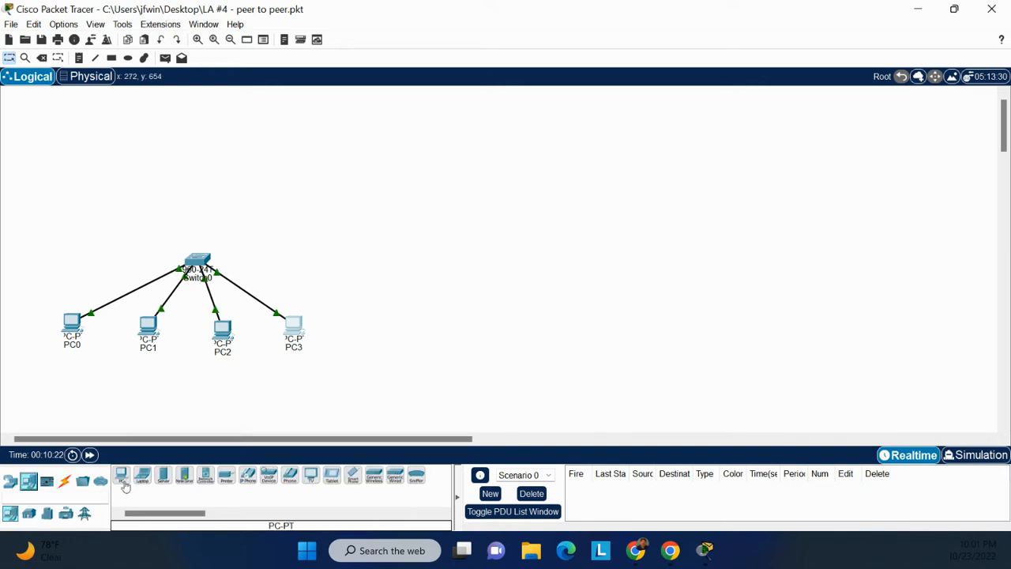
pyautogui.click(164, 478)
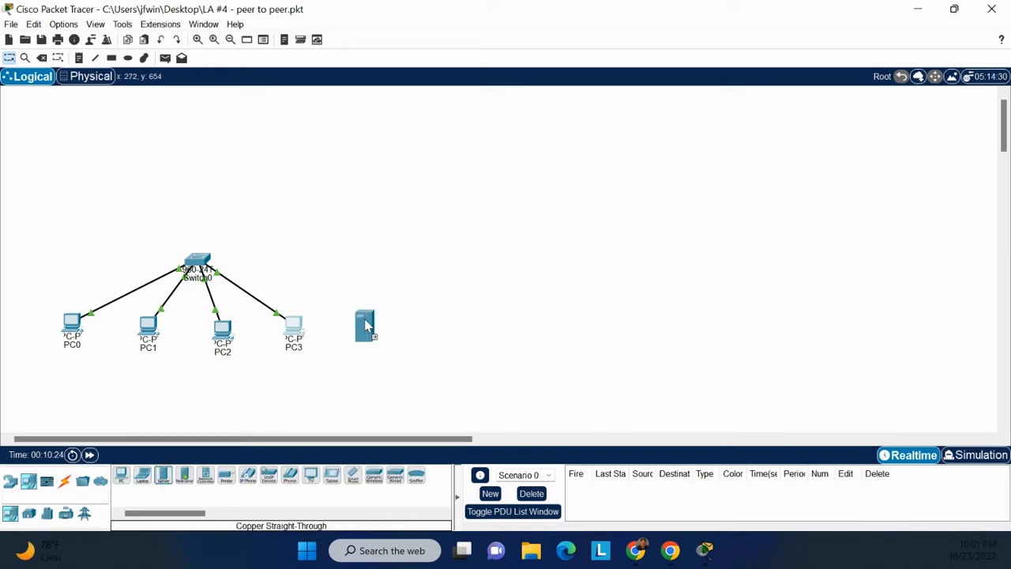
pyautogui.click(444, 274)
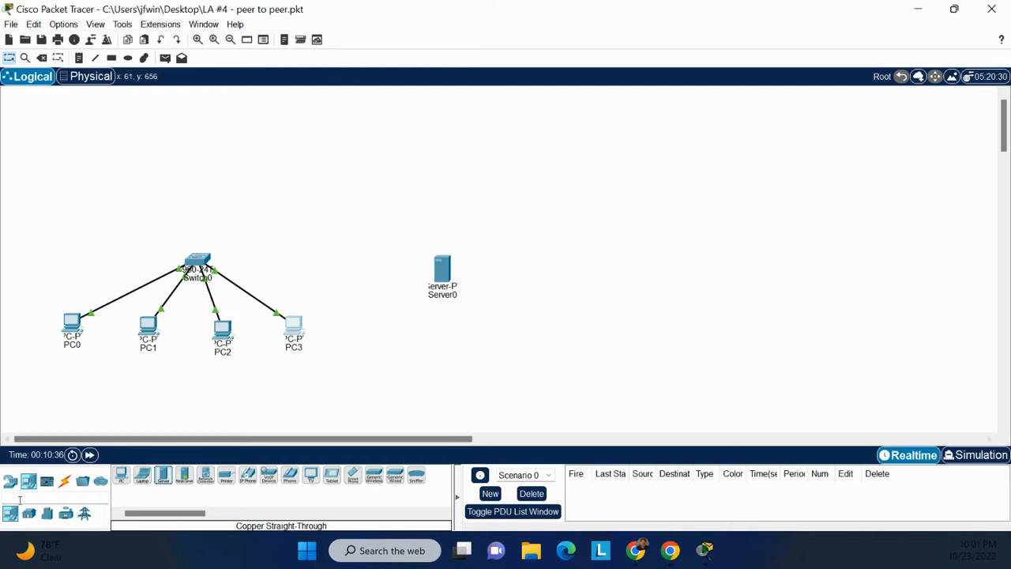
pyautogui.click(10, 482)
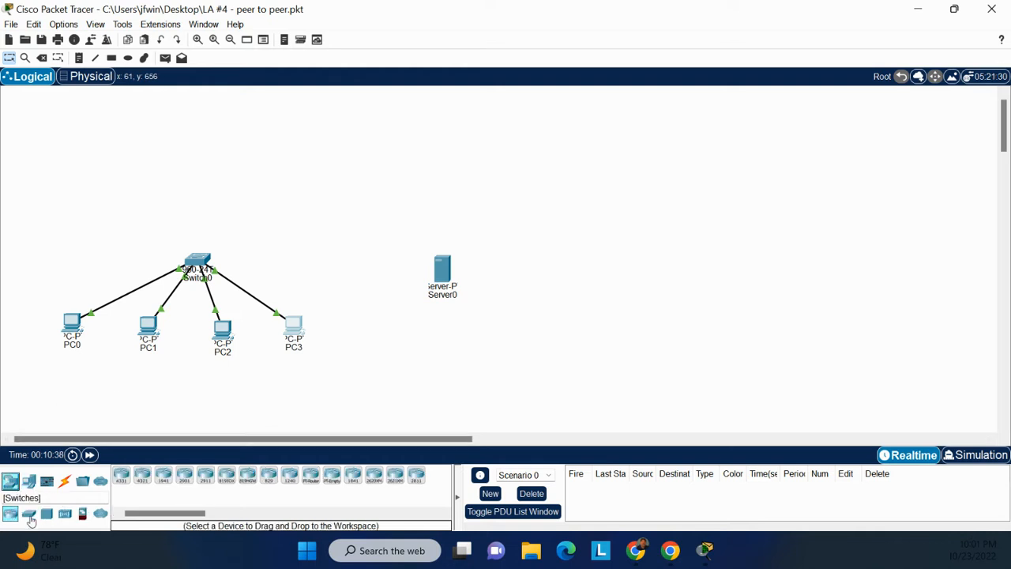
pyautogui.click(28, 513)
pyautogui.click(121, 474)
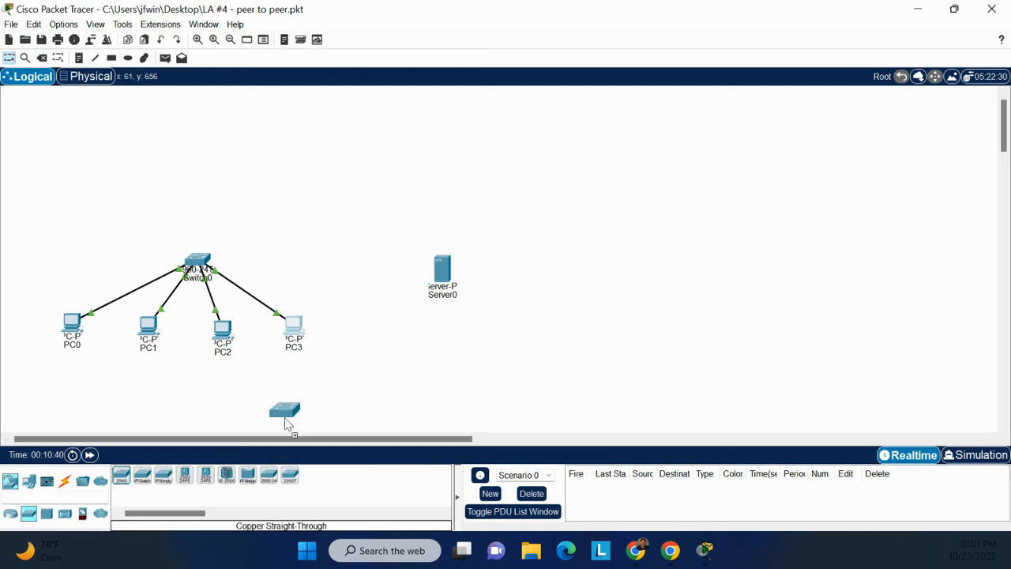
pyautogui.click(537, 285)
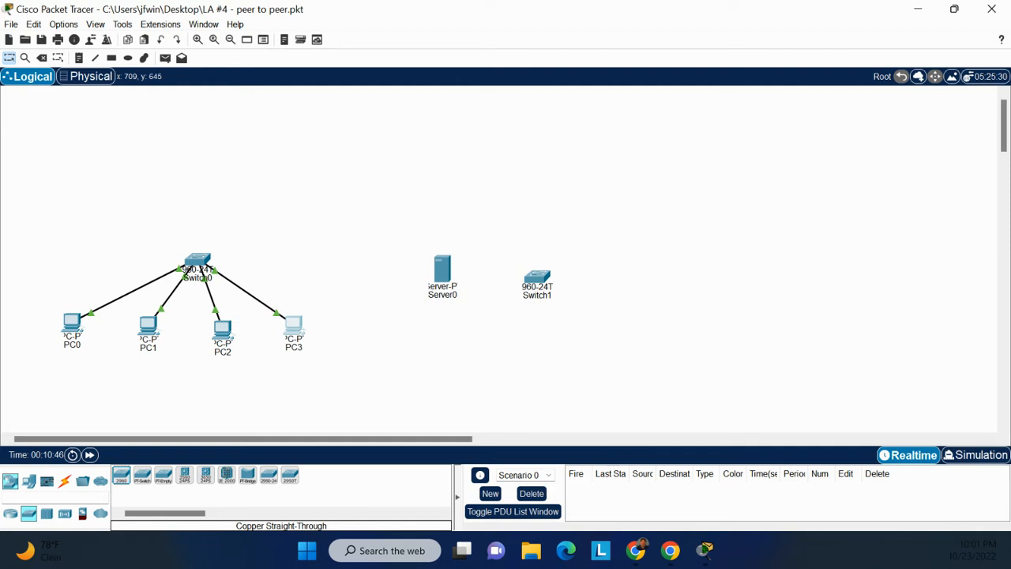
# Add two PCs to the right of the new switch, one above and one below its level.
pyautogui.click(28, 482)
pyautogui.moveTo(131, 481); pyautogui.dragTo(660, 237)
pyautogui.click(633, 220)
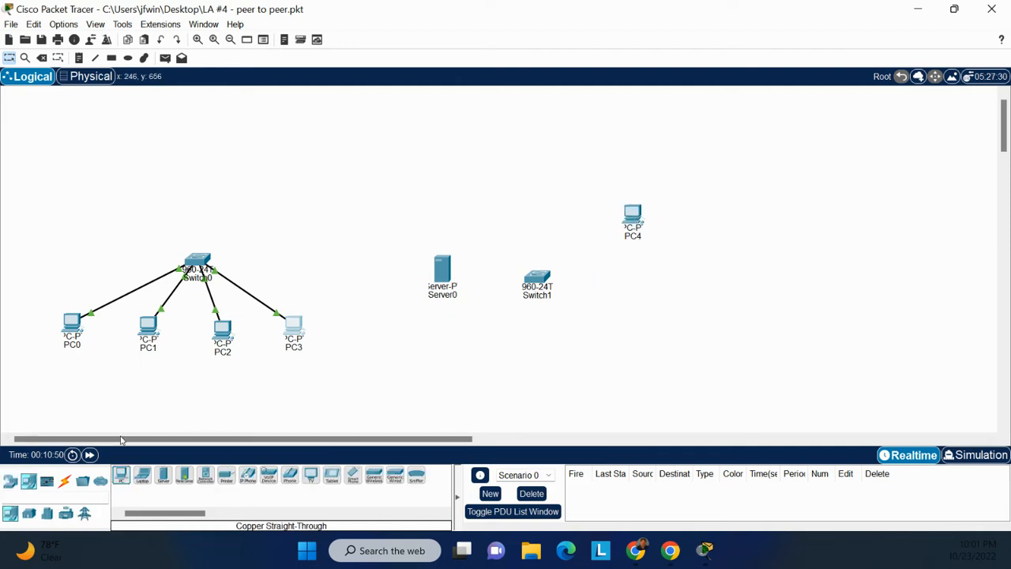
pyautogui.click(121, 475)
pyautogui.click(626, 332)
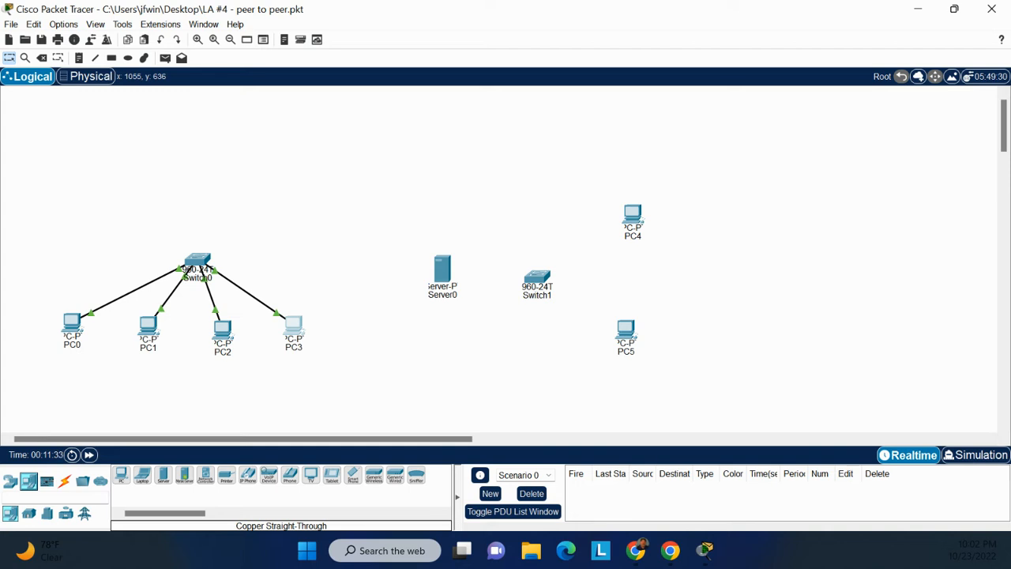
# Give Server0 the static IPv4 address 192.168.1.2 with subnet mask 255.255.255.0 in its IP Configuration.
pyautogui.click(438, 270)
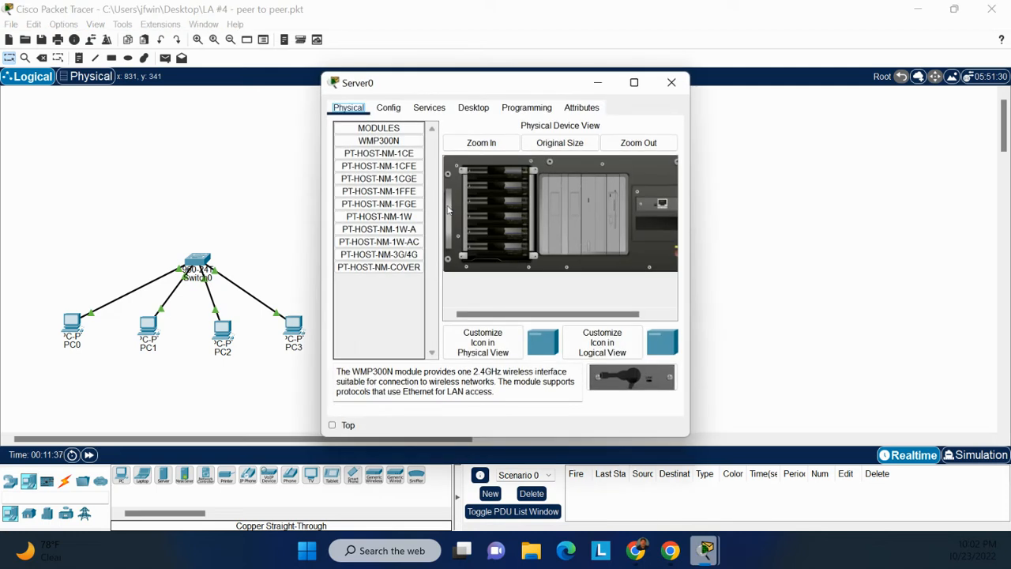
pyautogui.click(473, 109)
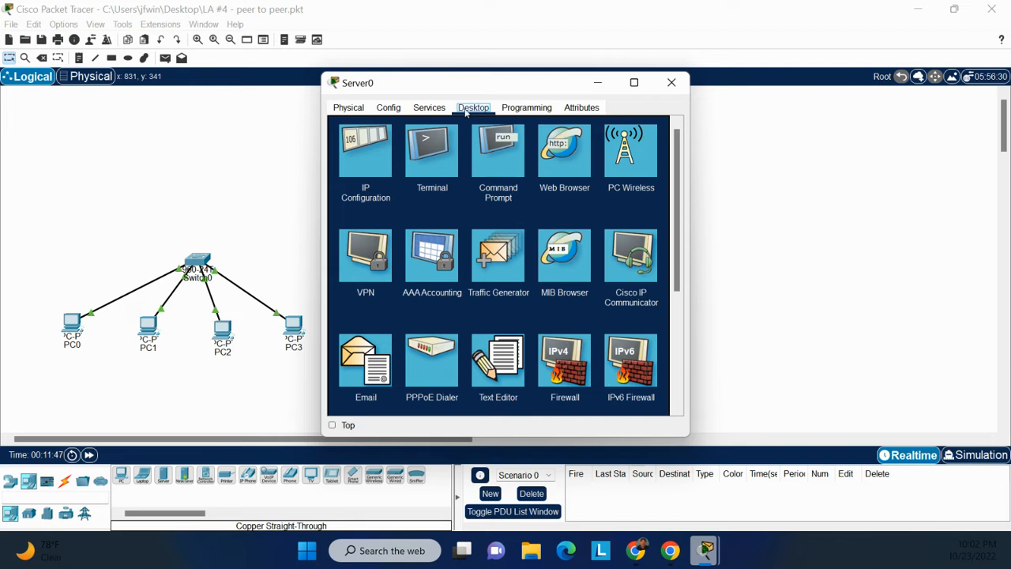
pyautogui.click(370, 160)
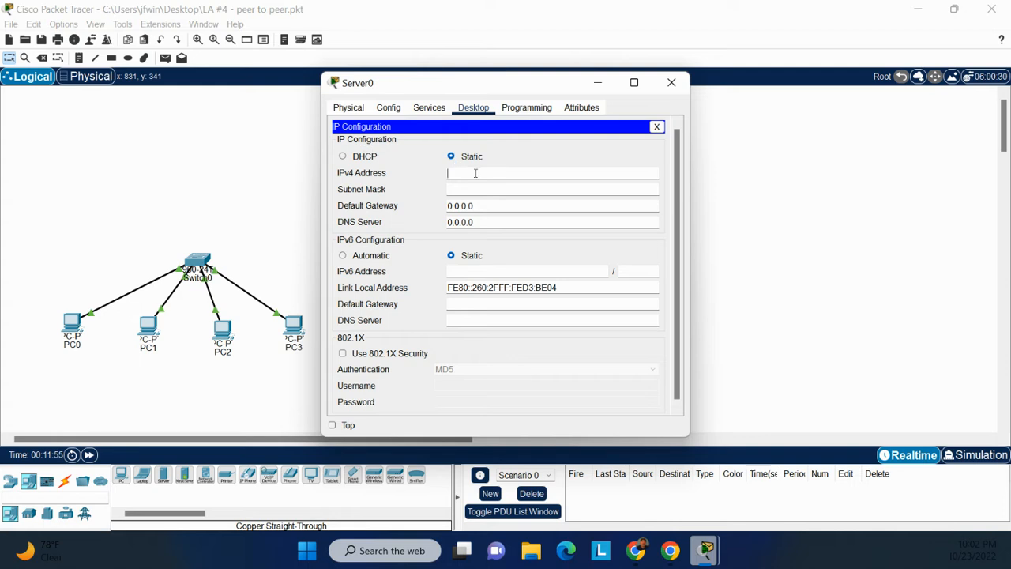
pyautogui.write('192.')
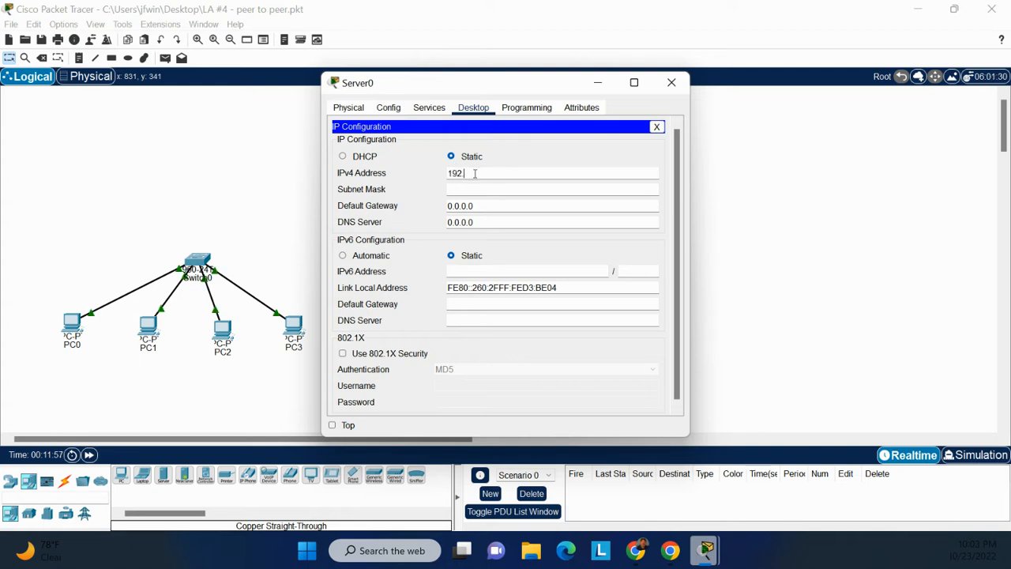
pyautogui.write('168.1.2')
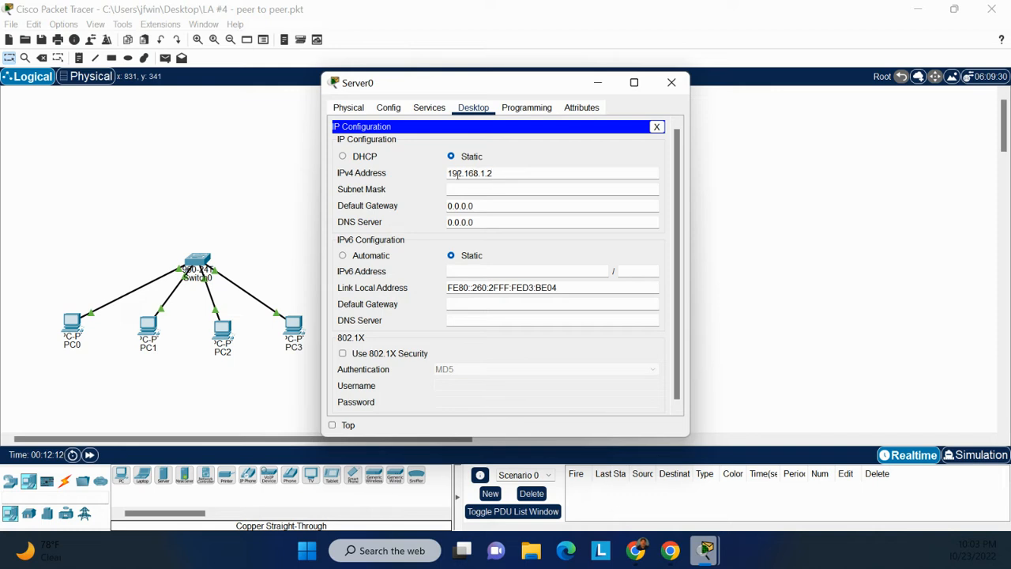
pyautogui.click(456, 188)
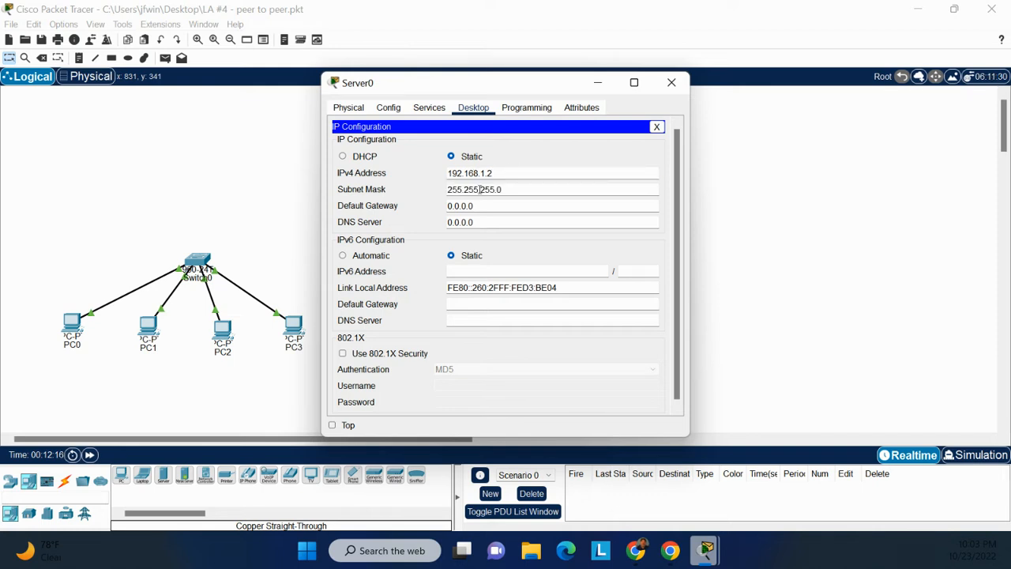
# Set Server0's IPv4 default gateway to 192.168.1.1.
pyautogui.moveTo(478, 206); pyautogui.dragTo(447, 209)
pyautogui.write('19')
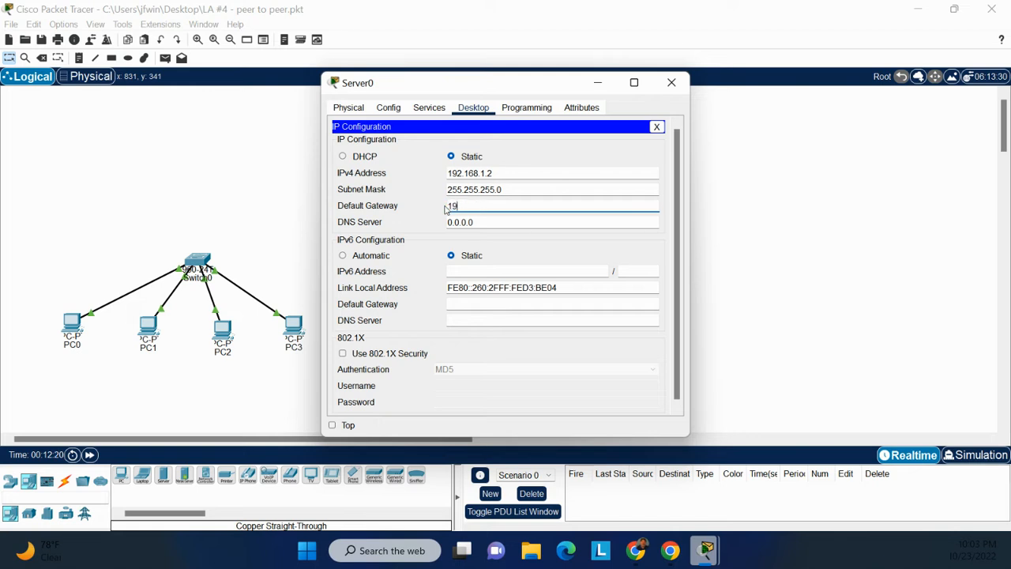
pyautogui.write('2.168.1.1')
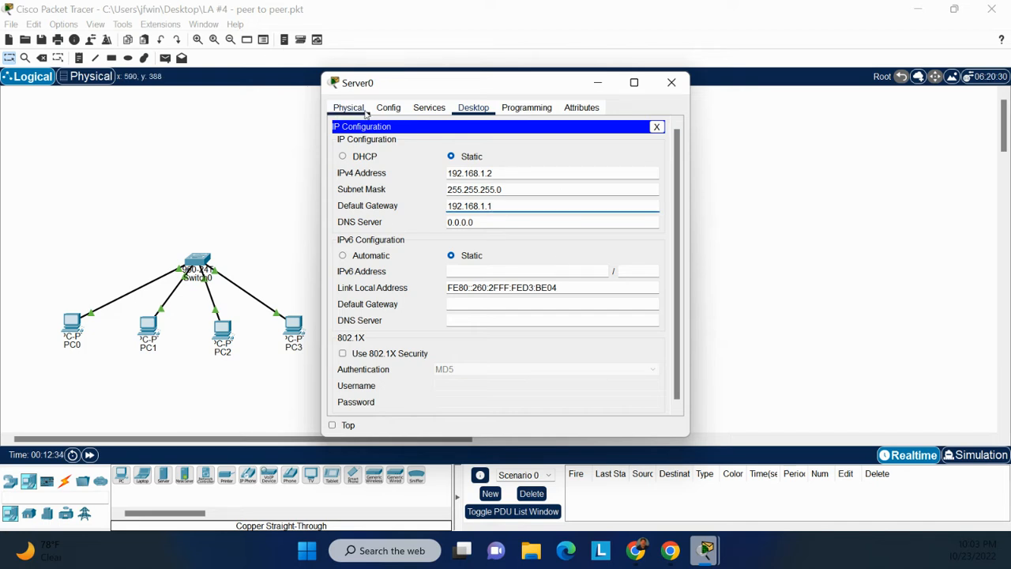
# Turn on the DHCP service on Server0 and set the serverPool default gateway to 192.168.1.1.
pyautogui.click(428, 113)
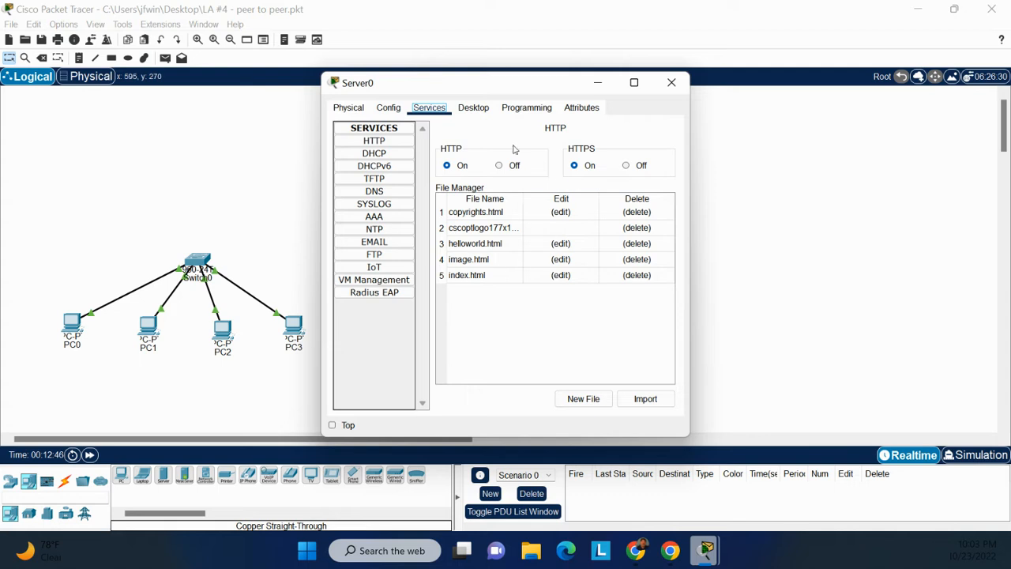
pyautogui.click(377, 162)
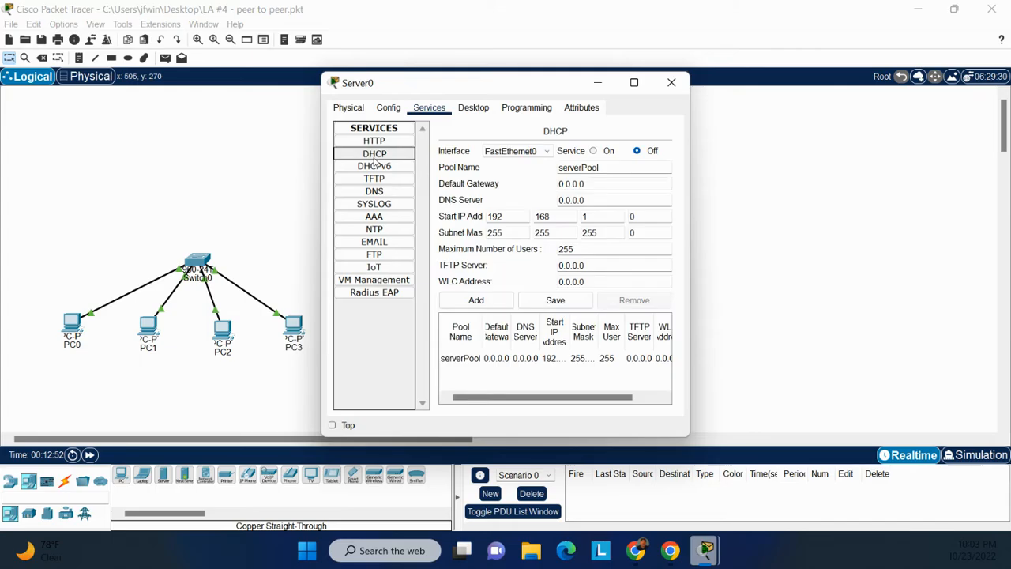
pyautogui.click(593, 151)
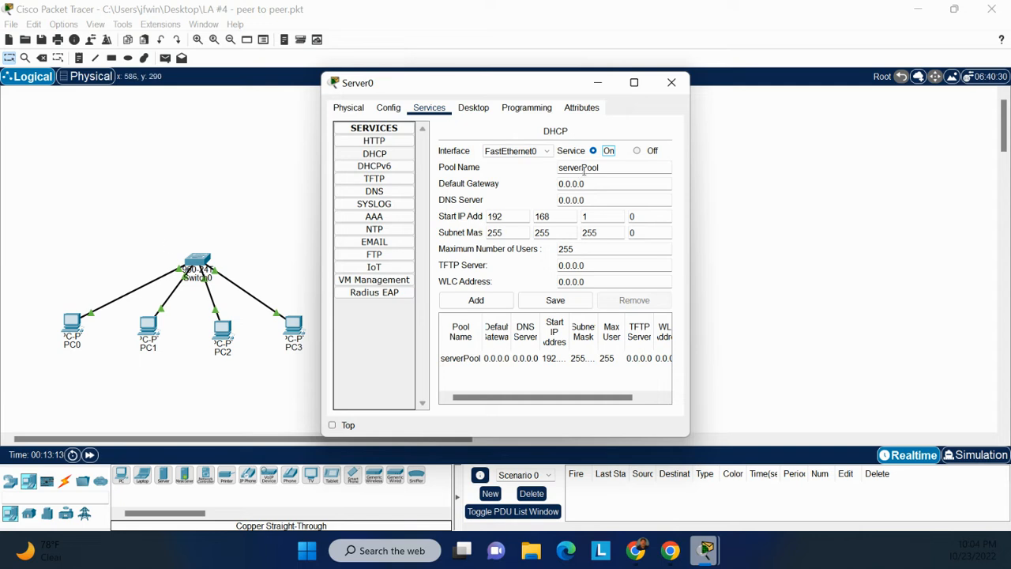
pyautogui.moveTo(591, 183); pyautogui.dragTo(555, 184)
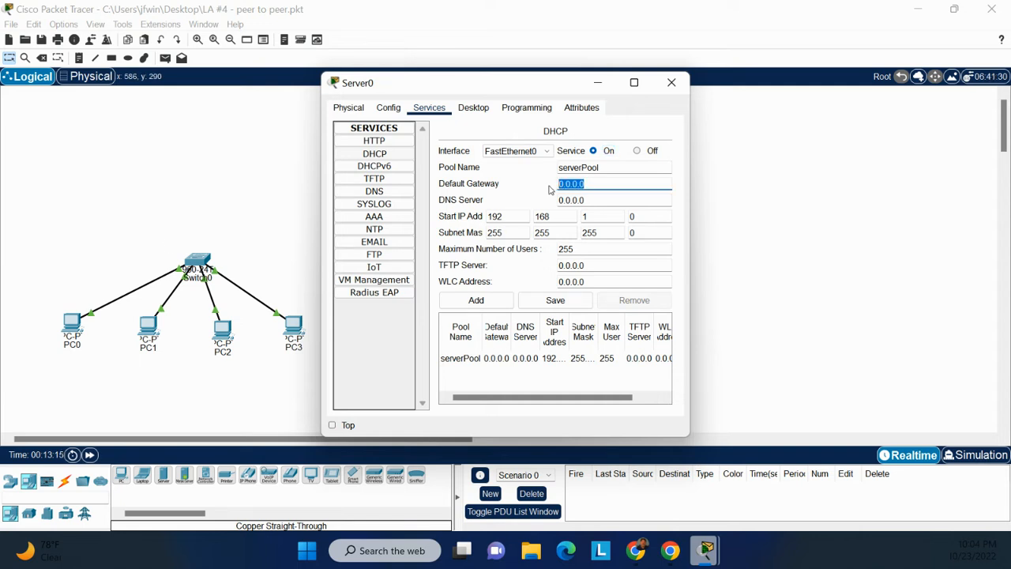
pyautogui.write('192.168.1.1')
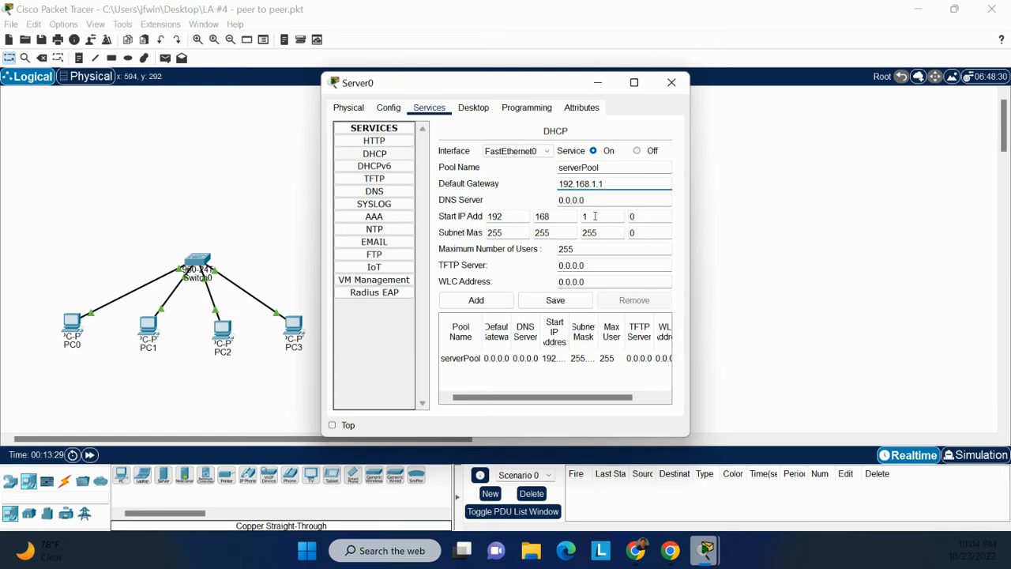
# Set the DHCP pool's start IP address to 192.168.1.5 with a maximum of 5 users, save the pool and close Server0.
pyautogui.click(636, 216)
pyautogui.press('BackSpace')
pyautogui.write('5')
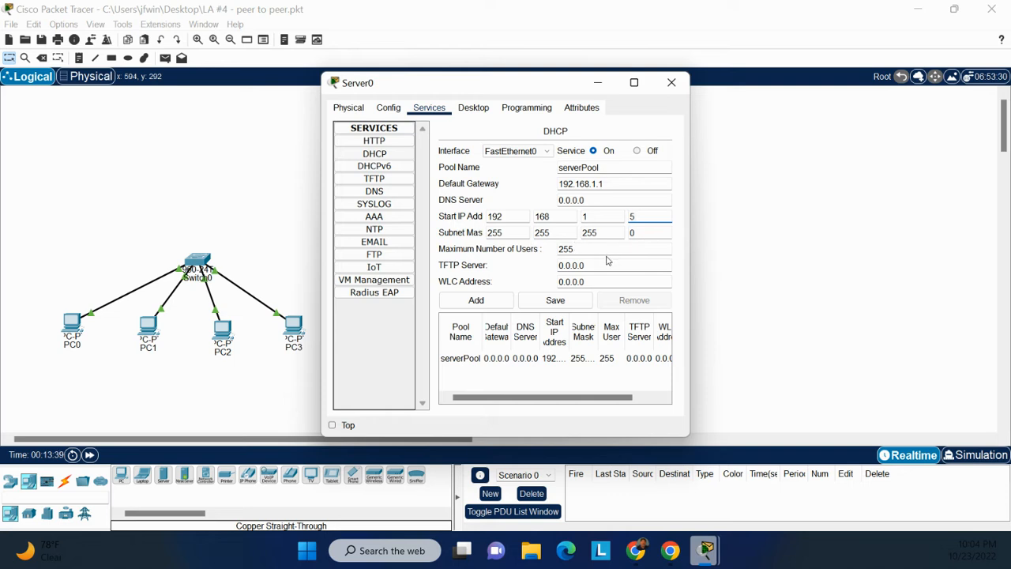
pyautogui.moveTo(575, 248); pyautogui.dragTo(552, 261)
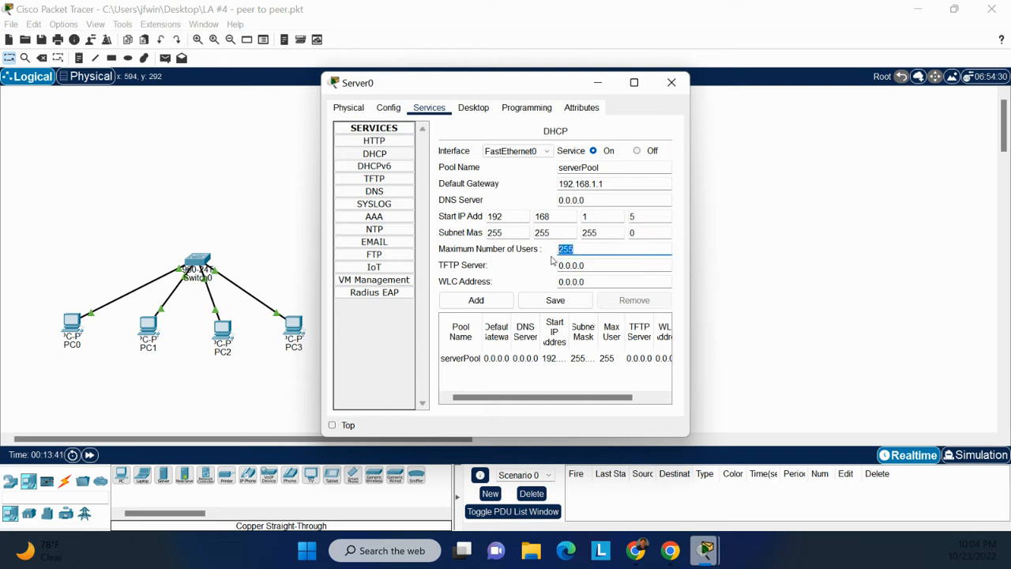
pyautogui.write('5')
pyautogui.click(557, 301)
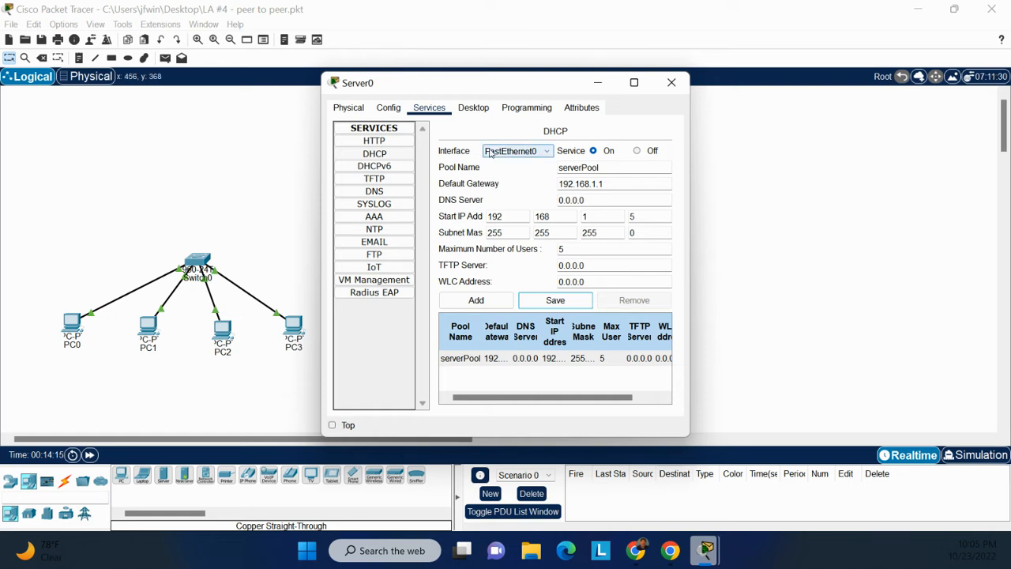
pyautogui.click(672, 82)
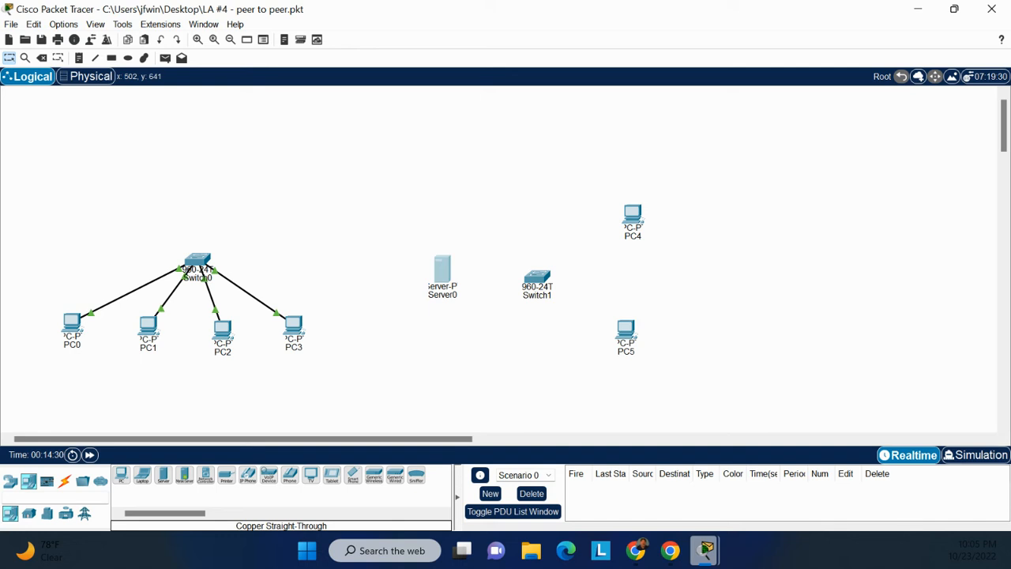
# Connect Server0's FastEthernet0 to Switch1's FastEthernet0/1 with a copper straight-through cable.
pyautogui.click(64, 482)
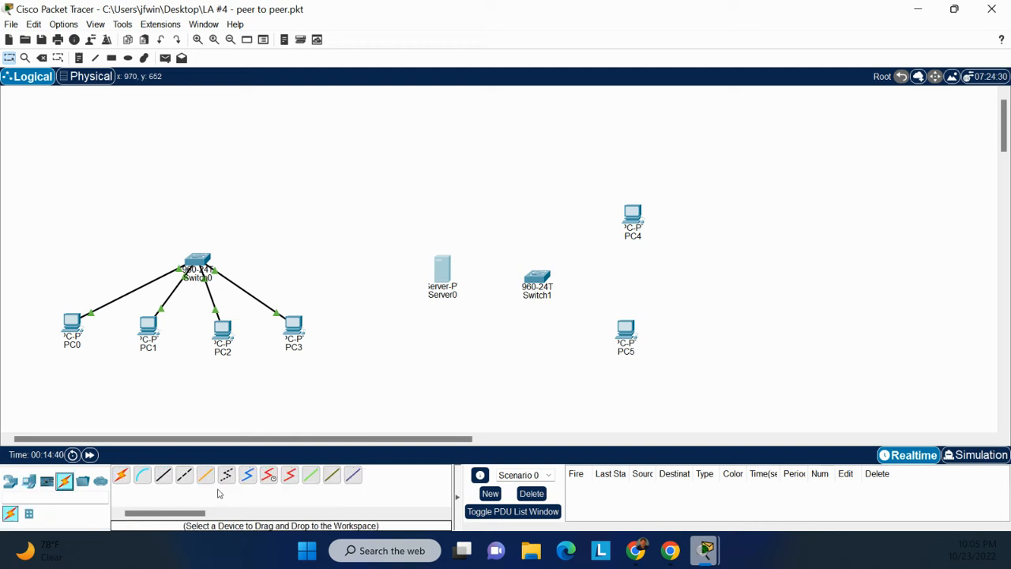
pyautogui.click(164, 475)
pyautogui.click(450, 277)
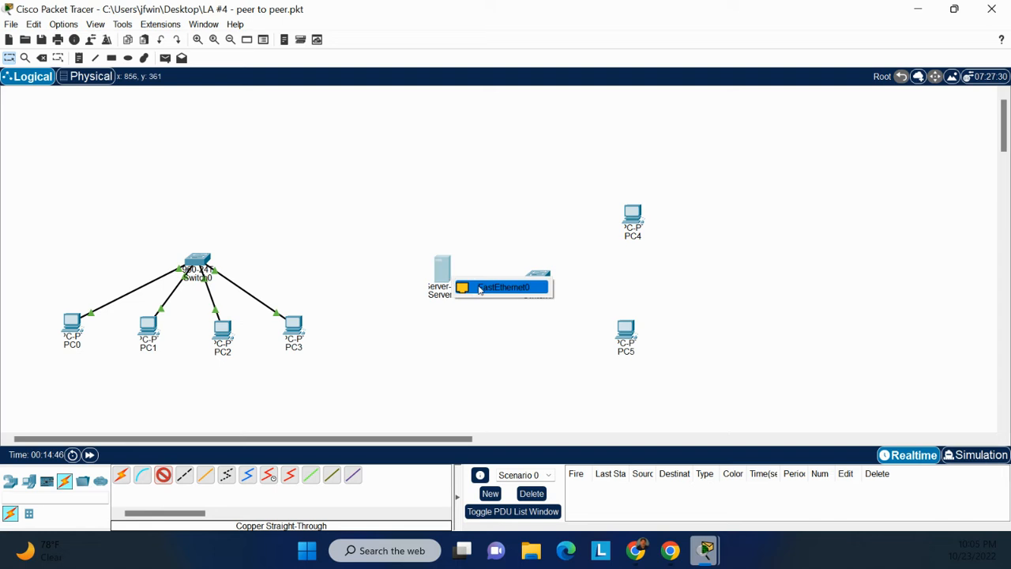
pyautogui.click(479, 287)
pyautogui.click(540, 281)
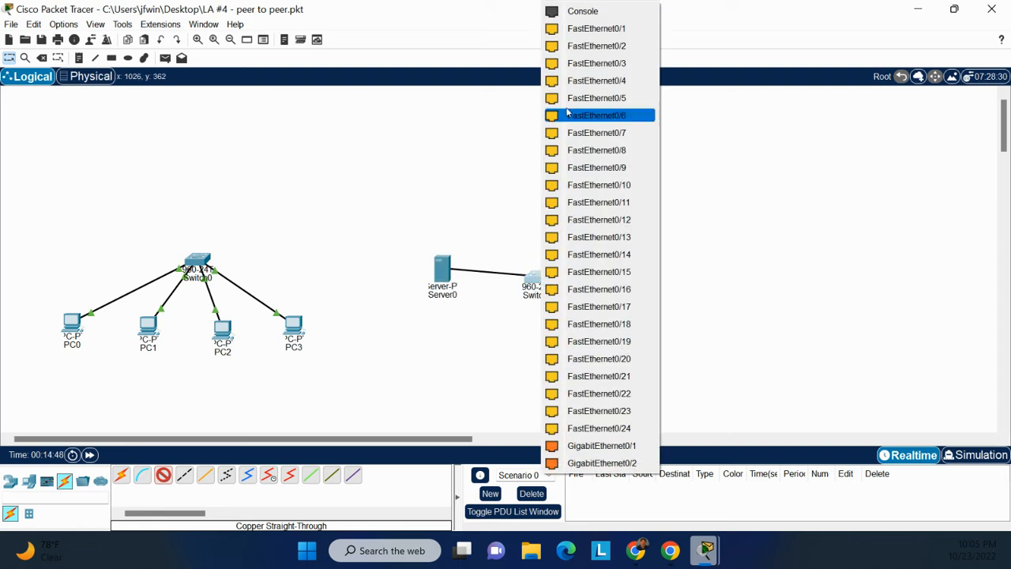
pyautogui.click(581, 35)
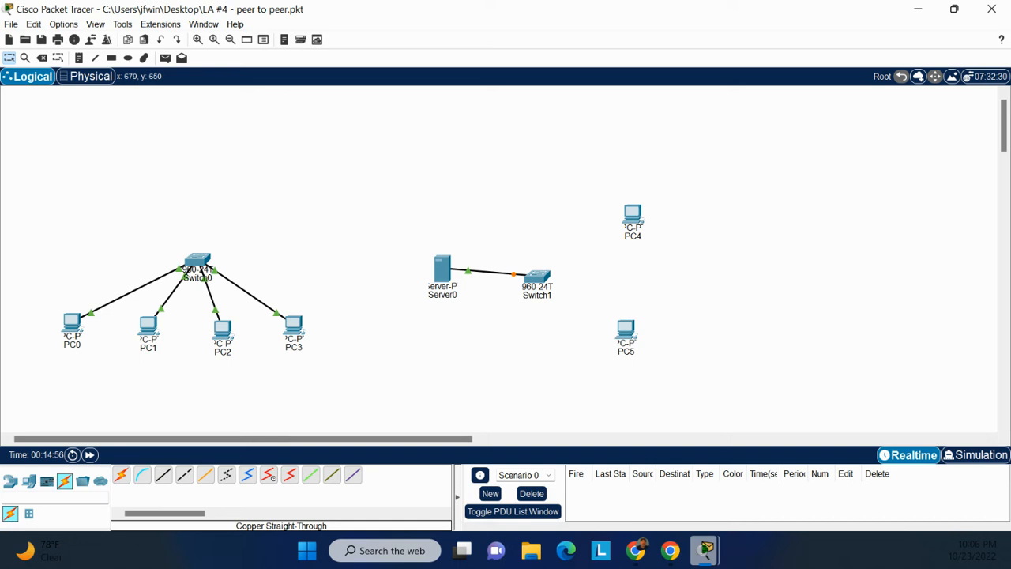
# Connect Switch1's FastEthernet0/2 to PC5's FastEthernet0 with a copper straight-through cable.
pyautogui.click(165, 477)
pyautogui.click(547, 277)
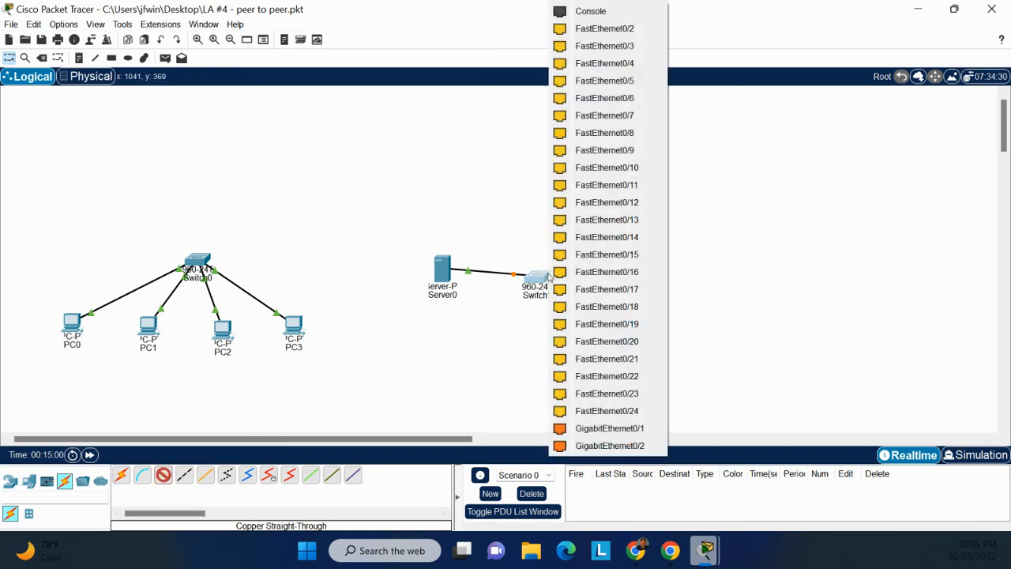
pyautogui.click(596, 36)
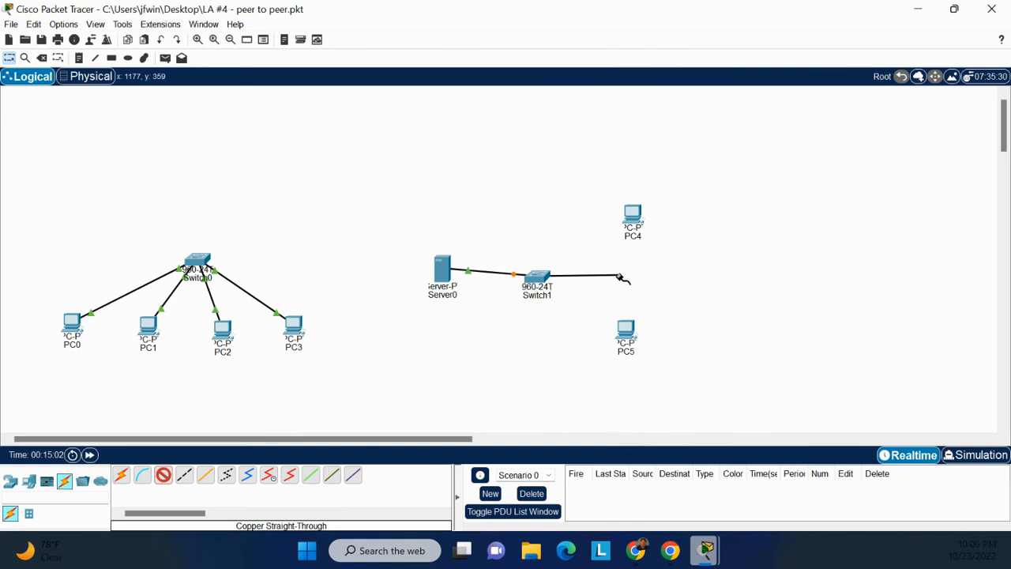
pyautogui.click(632, 332)
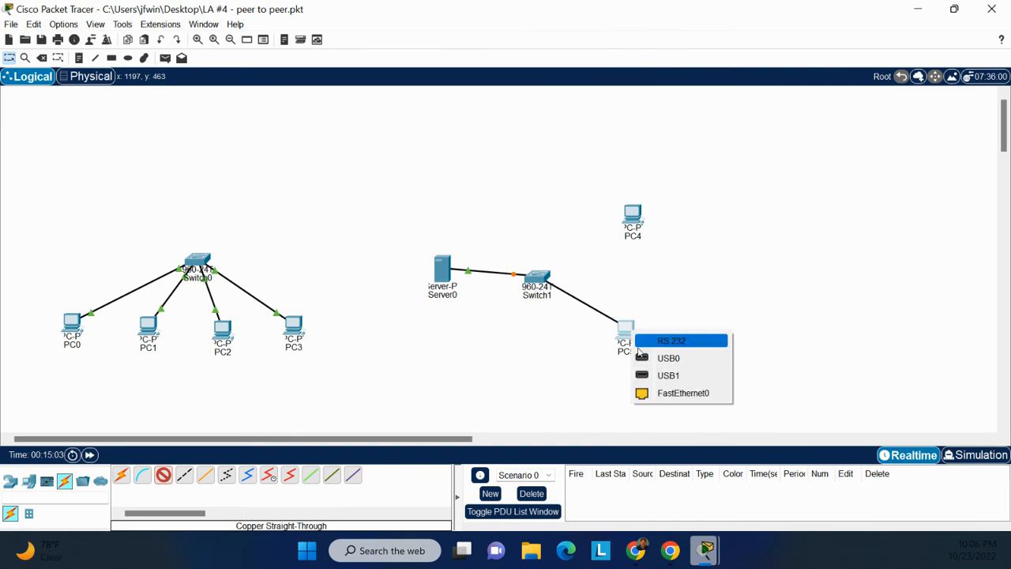
pyautogui.click(662, 394)
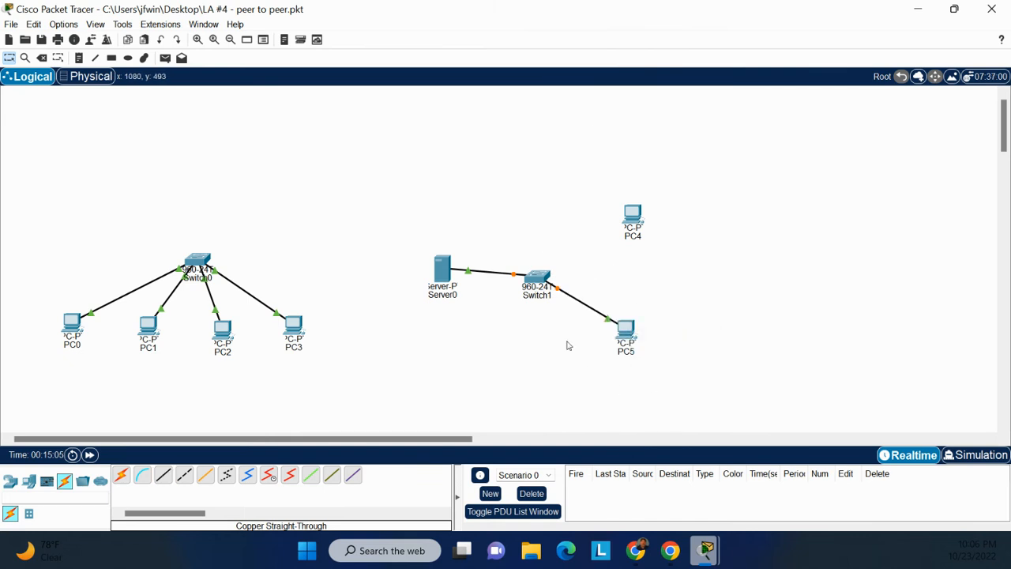
# Connect Switch1's FastEthernet0/3 to PC4's FastEthernet0 with a copper straight-through cable.
pyautogui.click(163, 475)
pyautogui.click(542, 275)
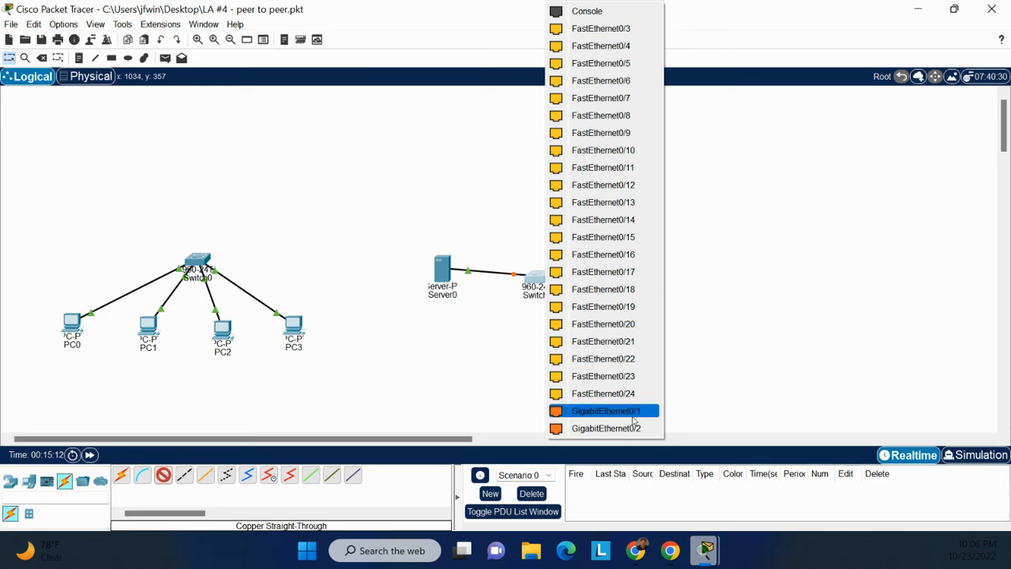
pyautogui.click(589, 31)
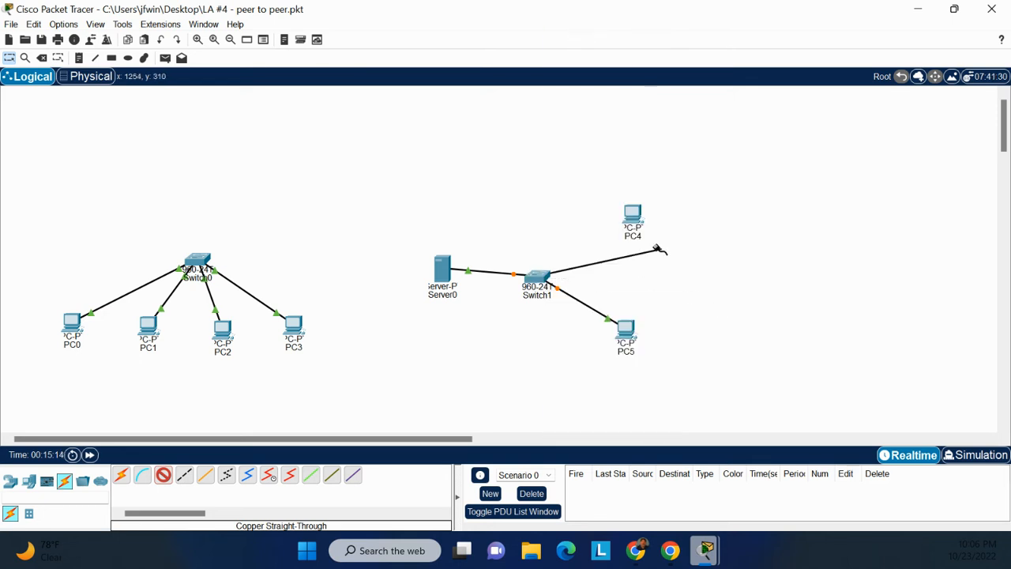
pyautogui.click(633, 215)
pyautogui.click(666, 280)
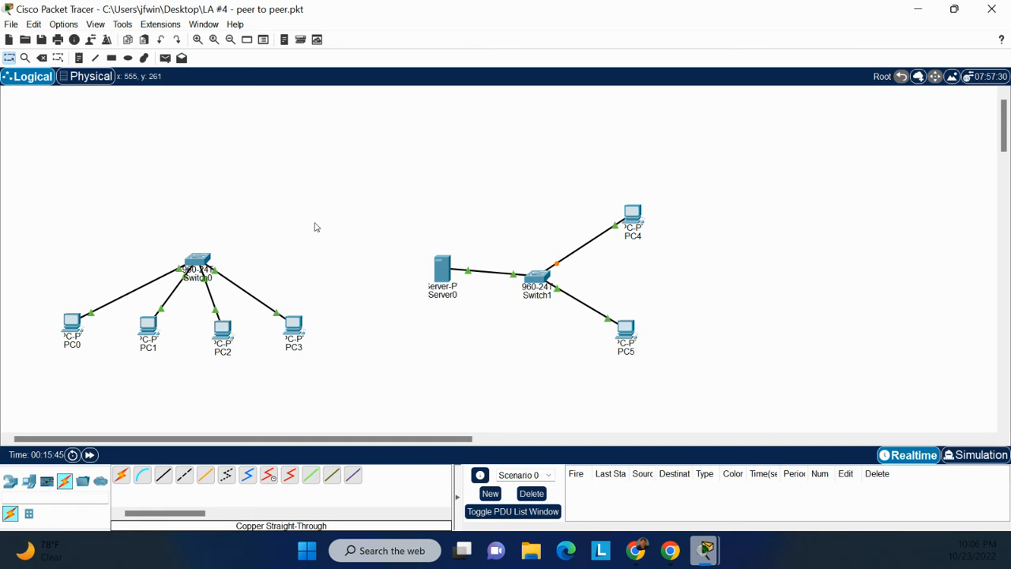
# Switch PC4's IPv4 configuration from static to DHCP and close its device window.
pyautogui.click(640, 225)
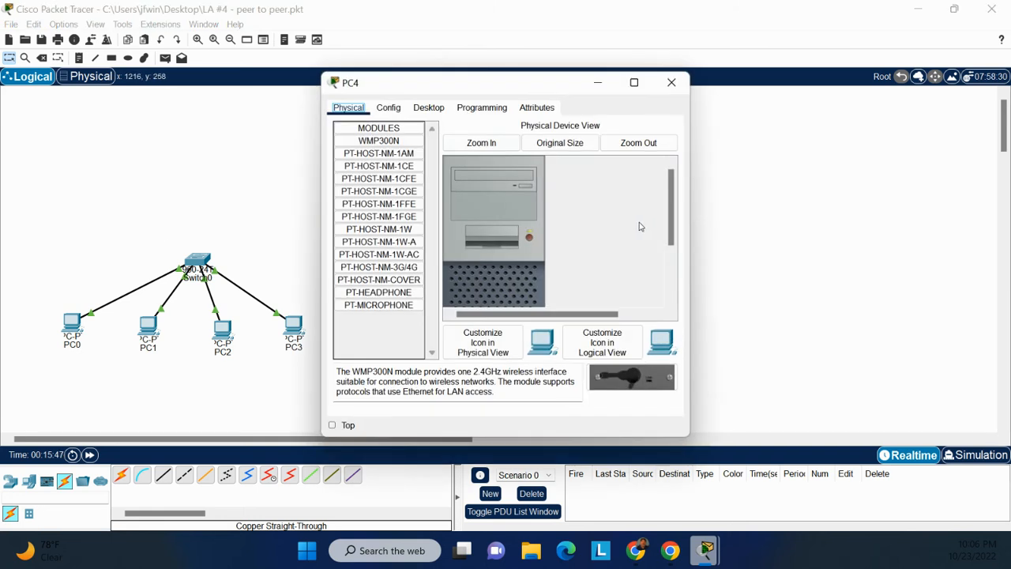
pyautogui.click(439, 112)
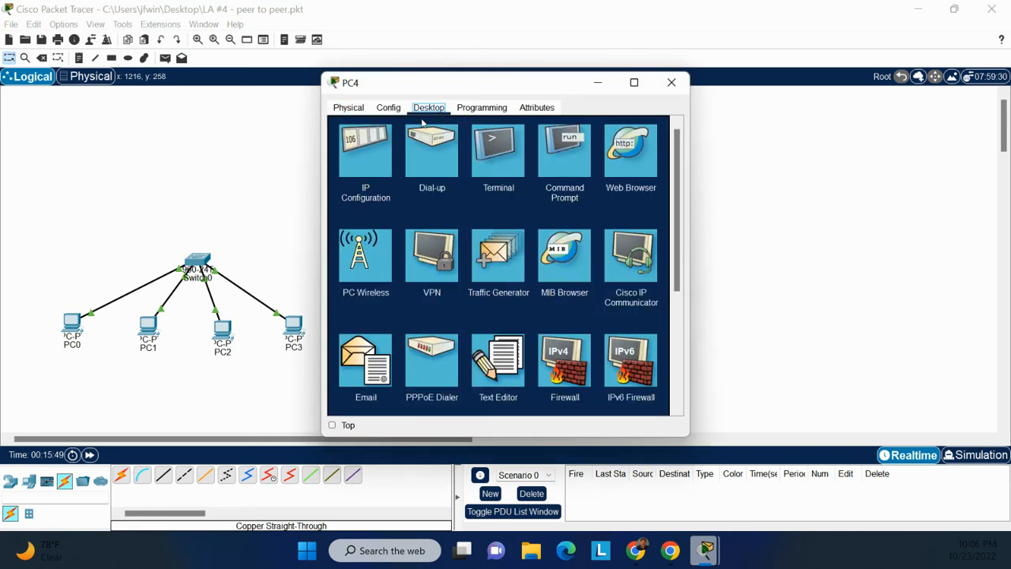
pyautogui.click(356, 160)
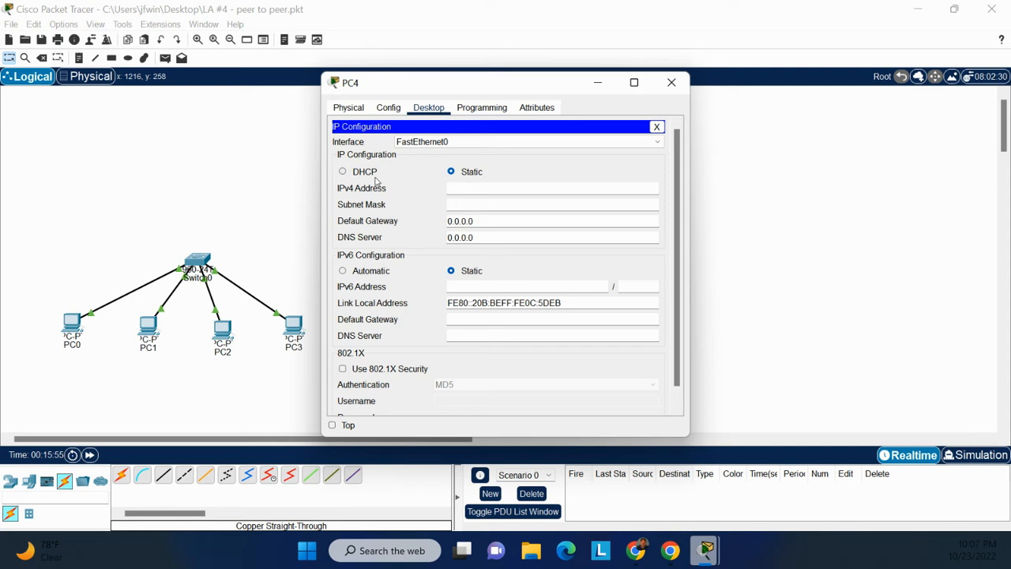
pyautogui.click(342, 172)
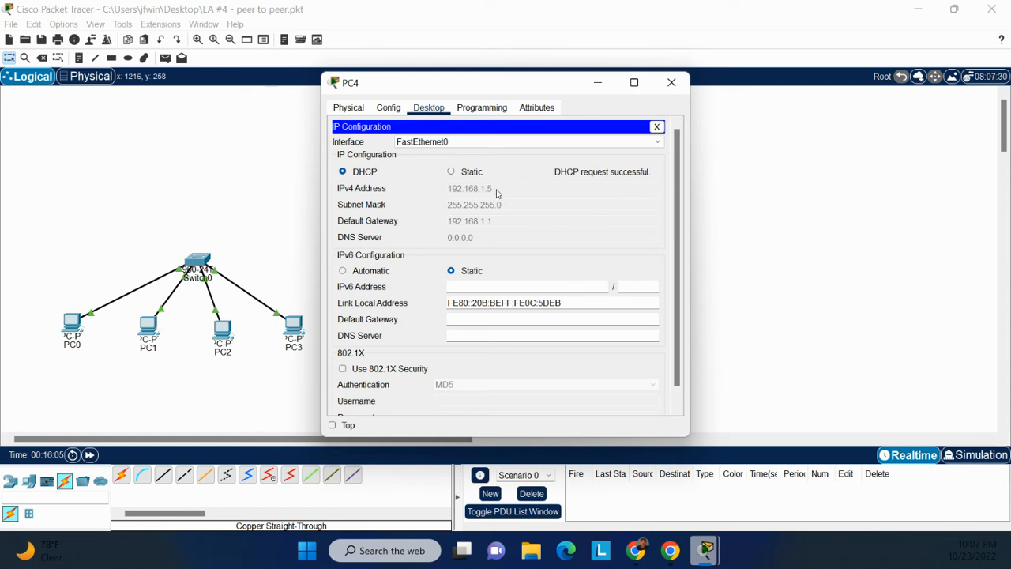
pyautogui.click(670, 83)
# Switch PC5's IPv4 configuration from static to DHCP and close its device window.
pyautogui.click(625, 328)
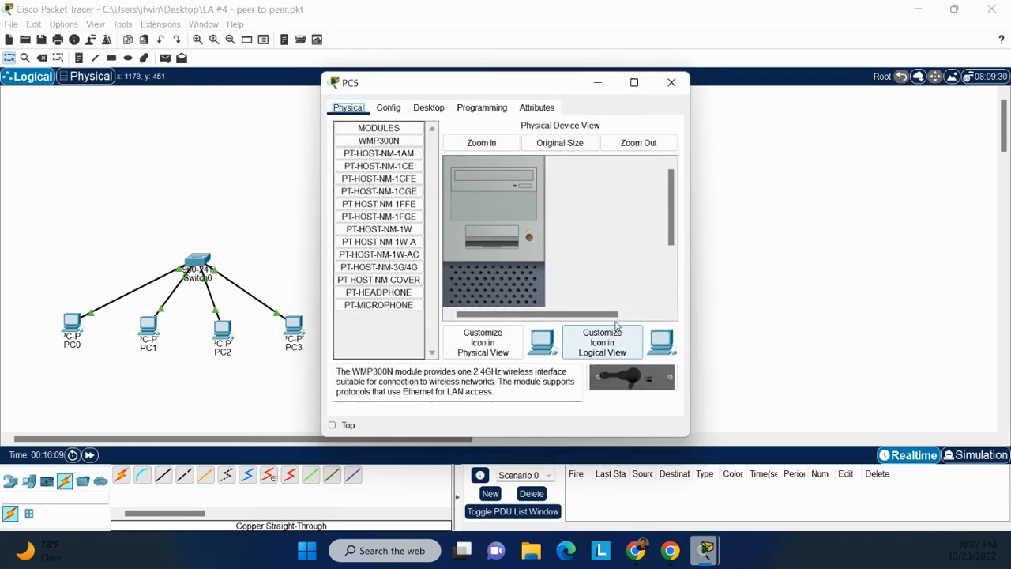
pyautogui.click(431, 111)
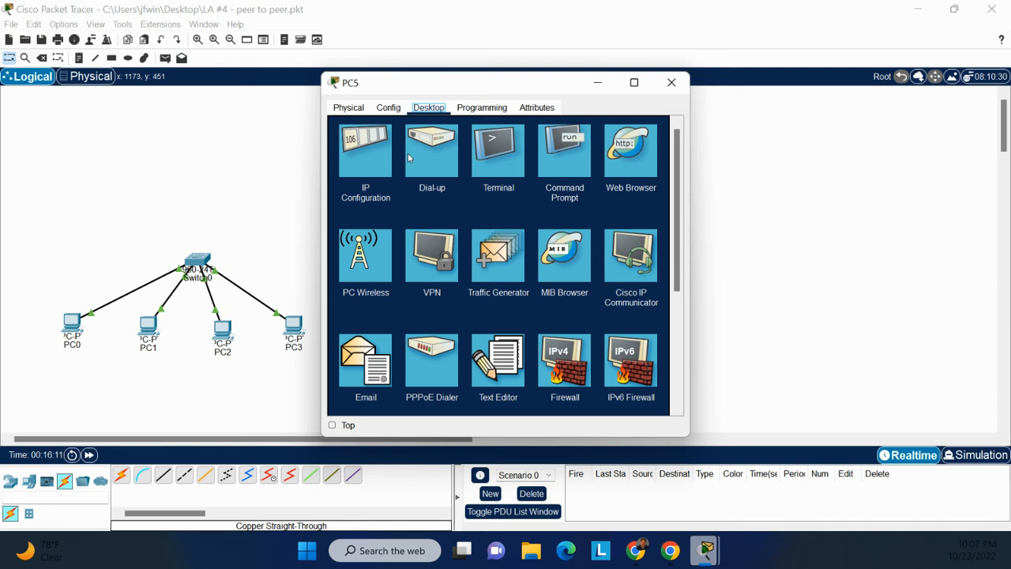
pyautogui.click(371, 163)
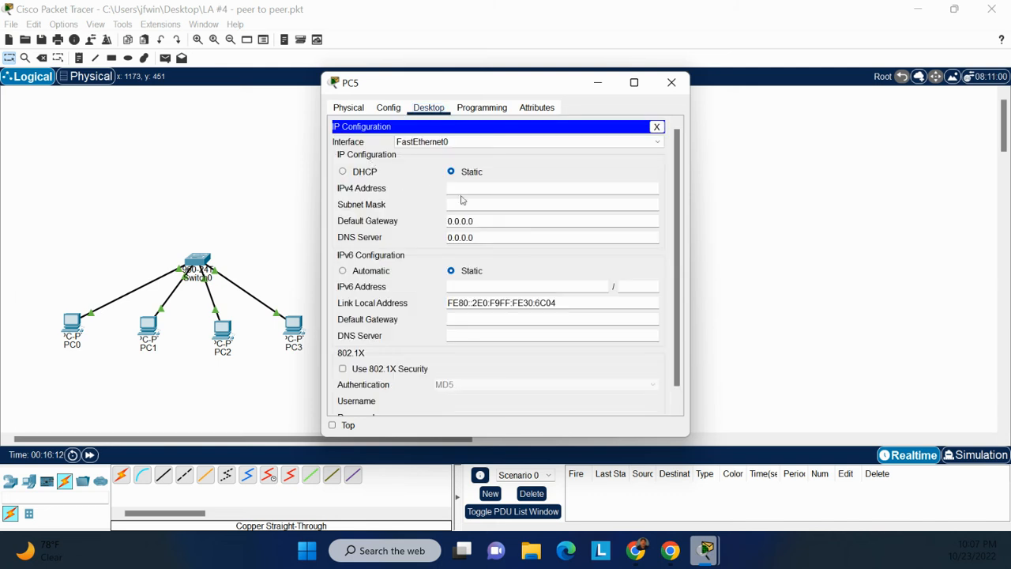
pyautogui.click(344, 172)
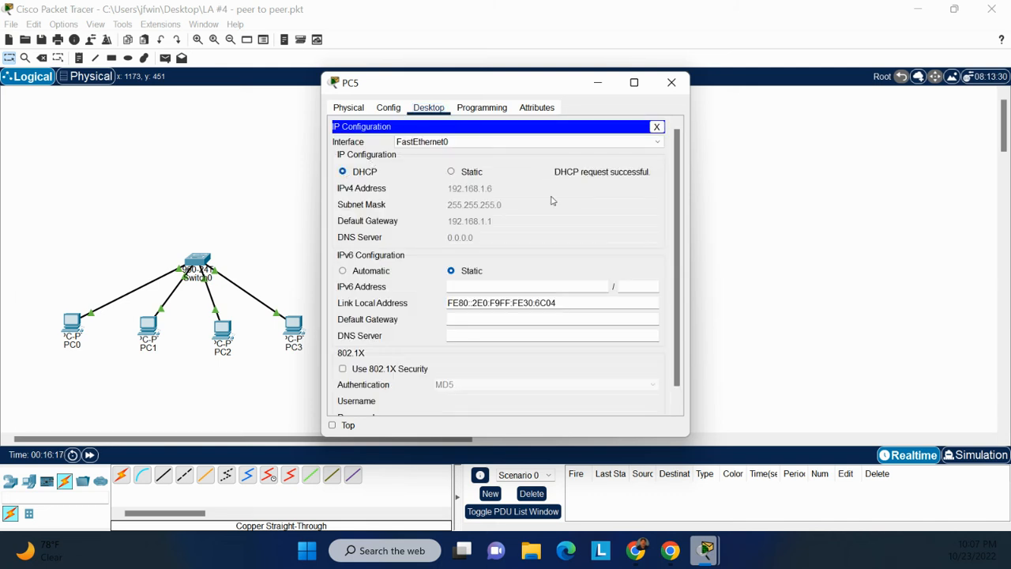
pyautogui.click(670, 83)
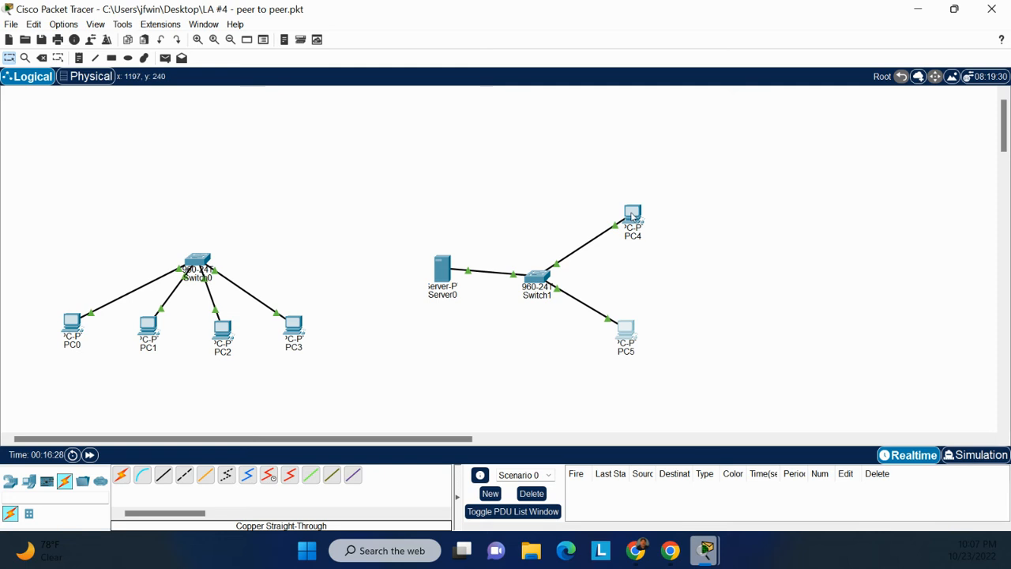
# Ping Server0 at 192.168.1.2 from PC4's Command Prompt, keeping the window clear of the server network.
pyautogui.moveTo(633, 215)
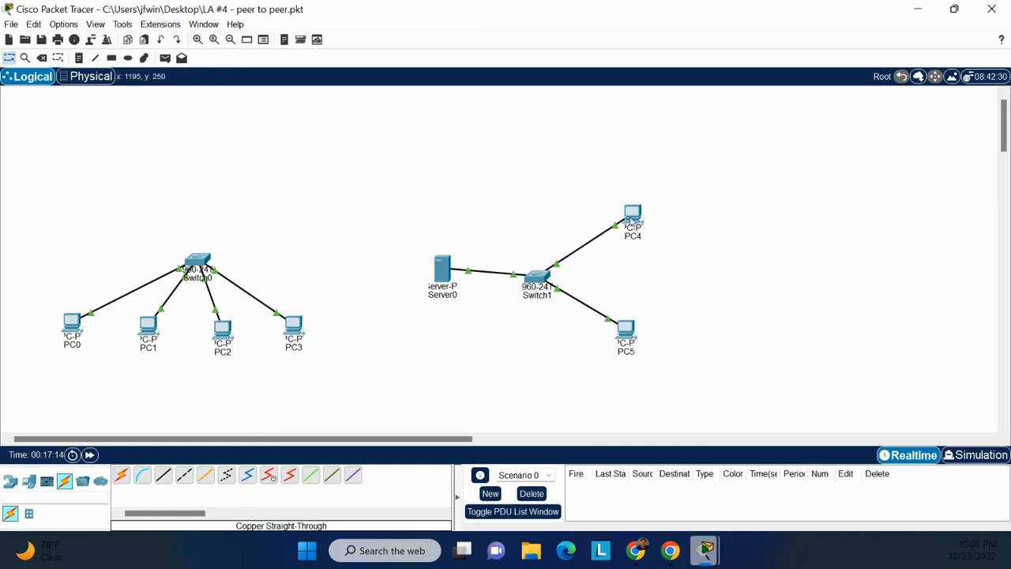
pyautogui.click(628, 214)
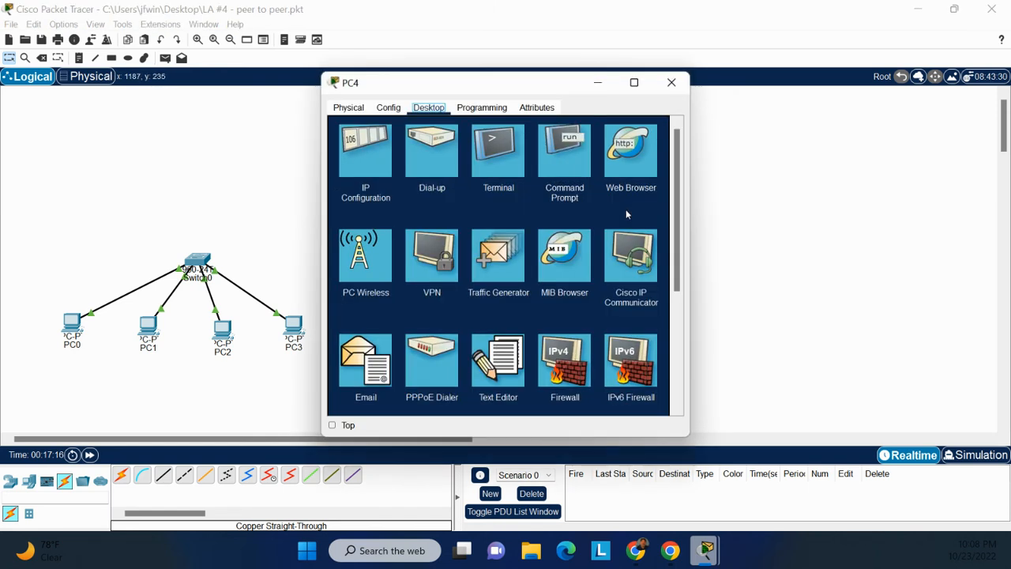
pyautogui.click(569, 151)
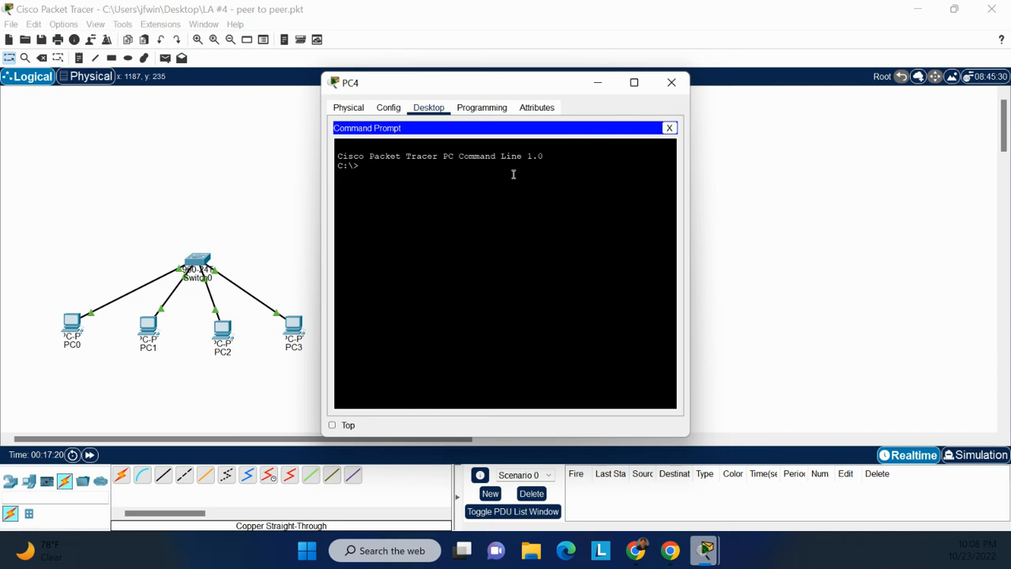
pyautogui.moveTo(483, 84); pyautogui.dragTo(845, 90)
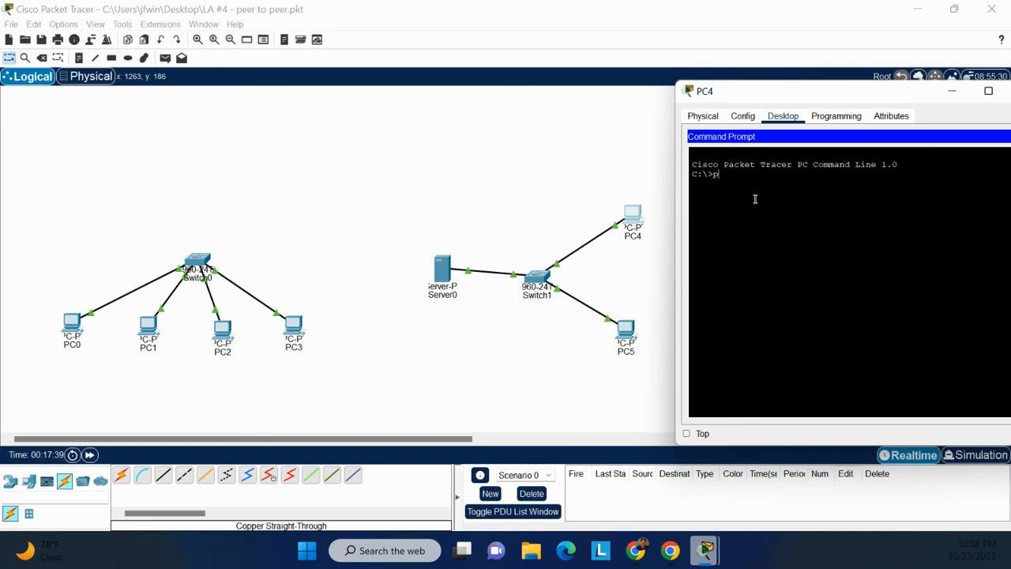
pyautogui.write('g 192.168.1.2')
pyautogui.press('Return')
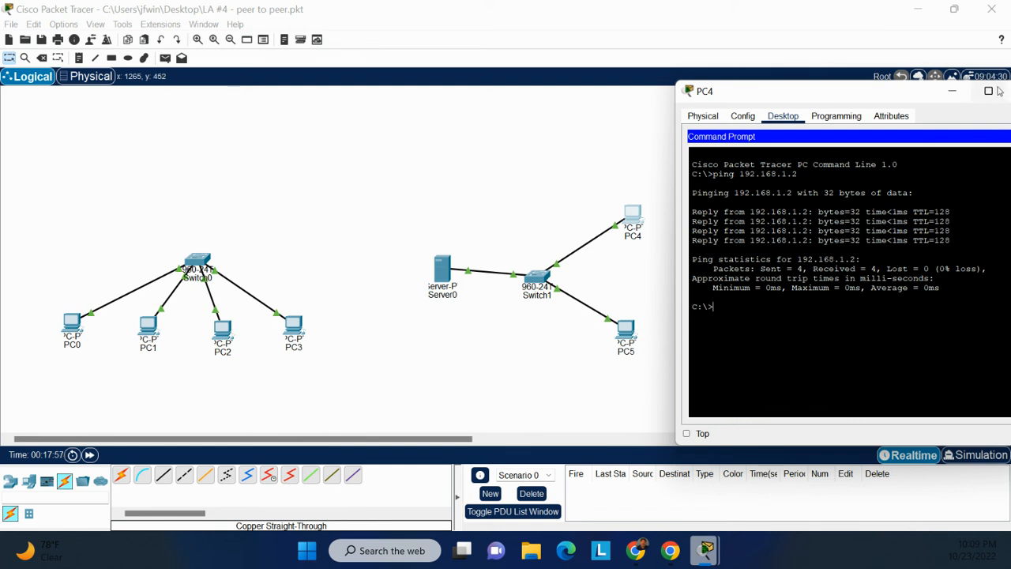
pyautogui.moveTo(908, 96); pyautogui.dragTo(867, 97)
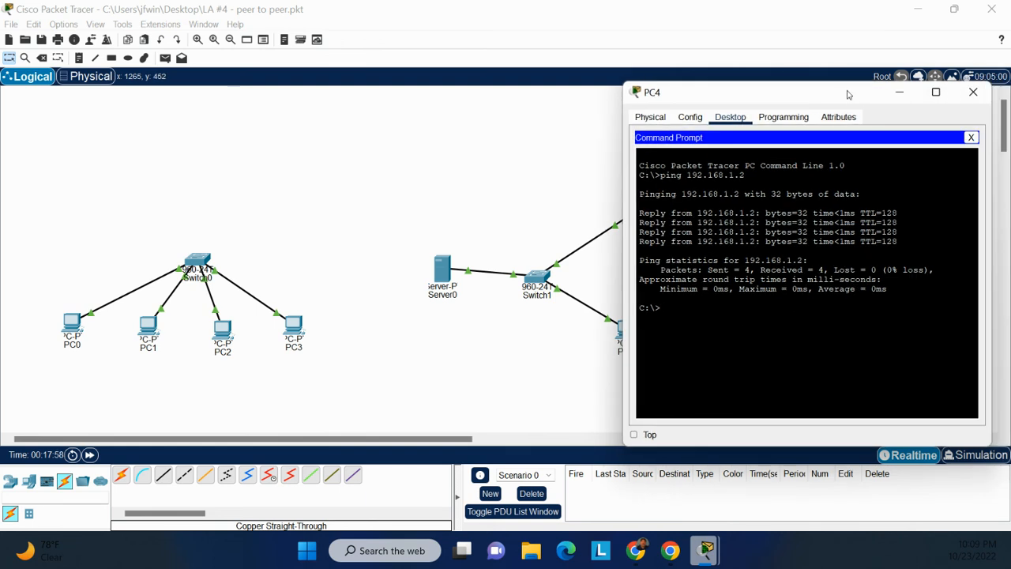
# Close PC4's window, ping Server0 at 192.168.1.2 from PC5's Command Prompt, and close PC5's window.
pyautogui.click(976, 91)
pyautogui.click(625, 329)
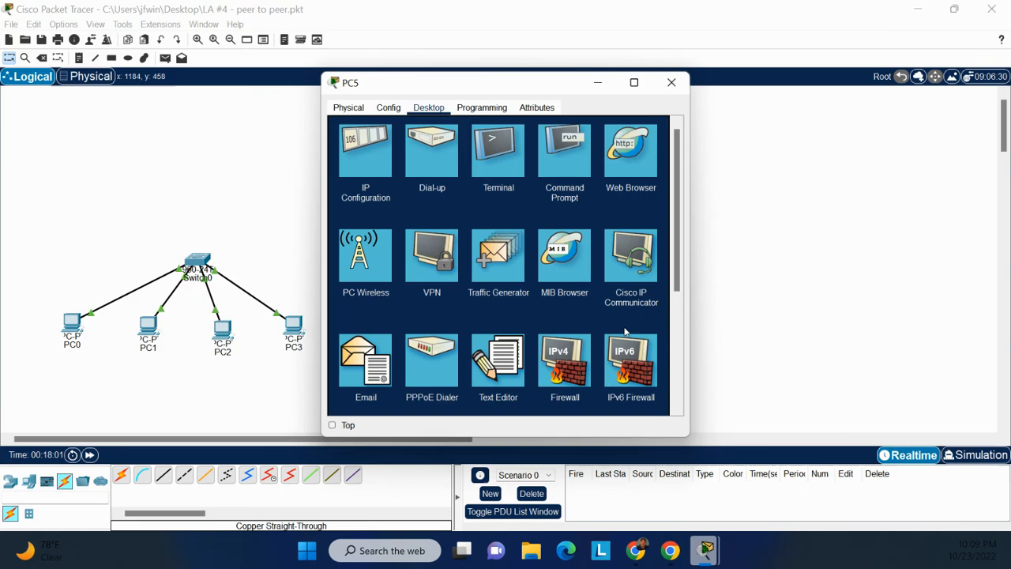
pyautogui.click(563, 146)
pyautogui.write('ping')
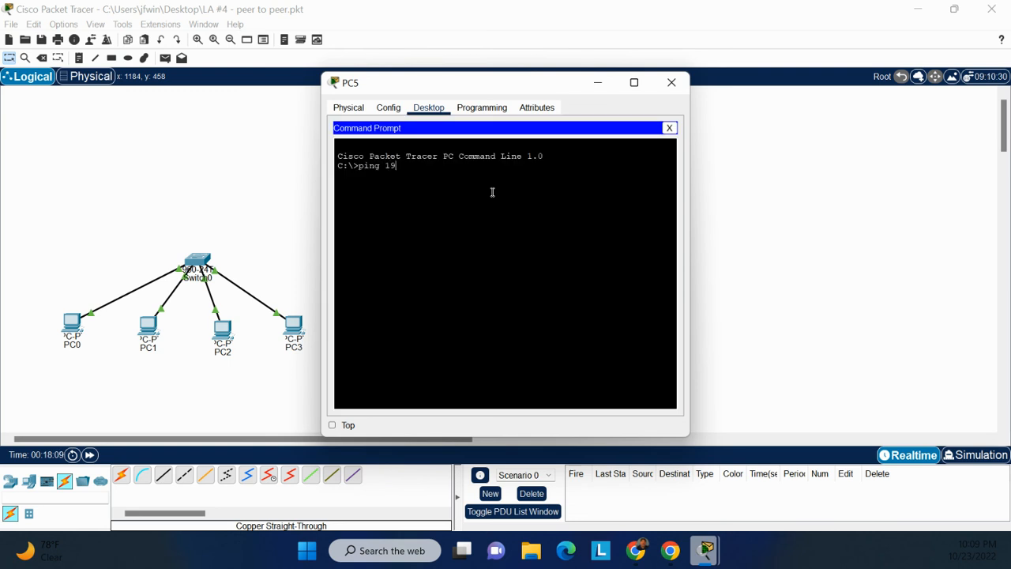
pyautogui.write('192.168.1.2')
pyautogui.press('Return')
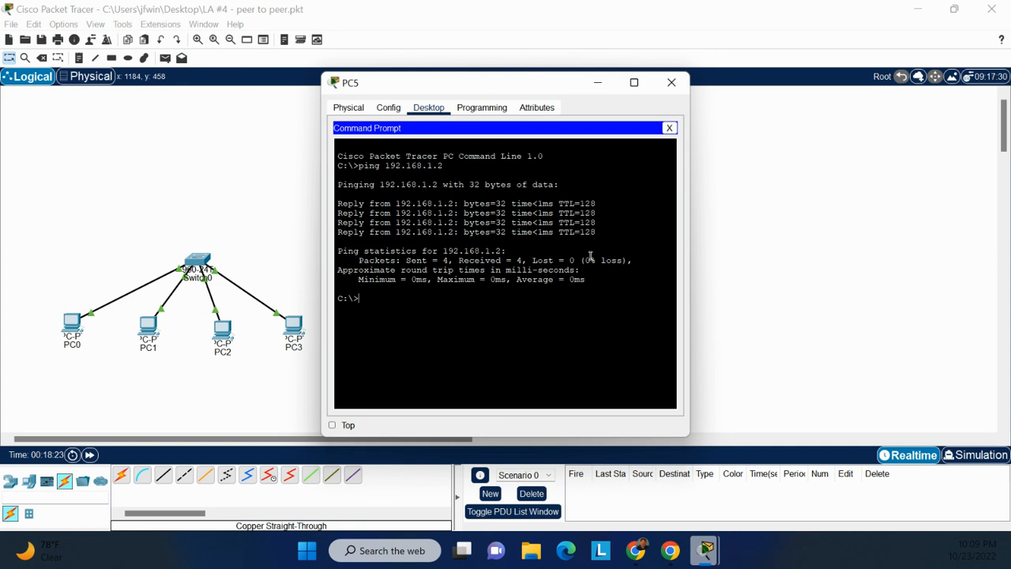
pyautogui.click(671, 82)
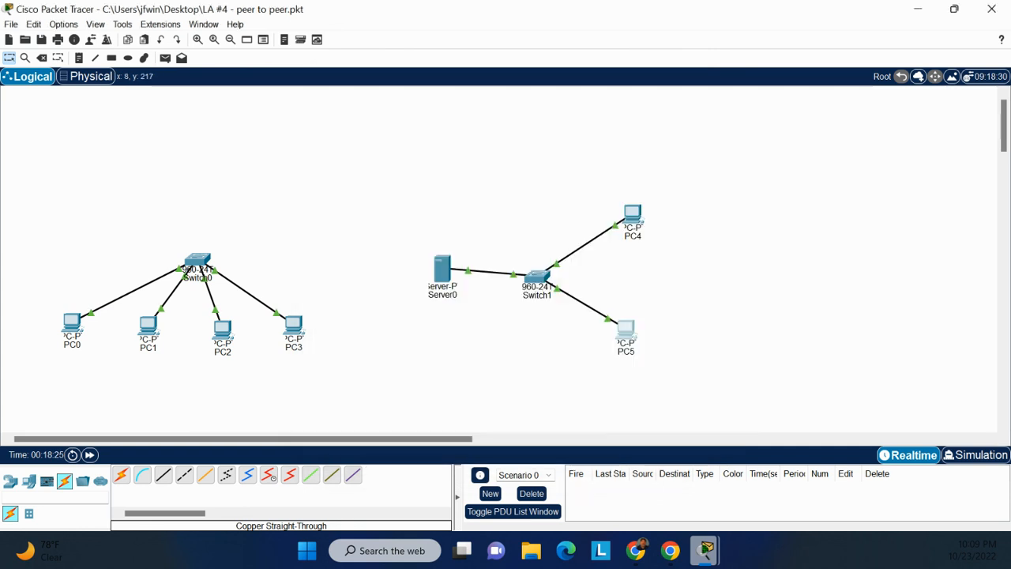
# Save the topology to the Desktop over the existing file LA #4 - peer to peer.pkt and exit the program.
pyautogui.click(11, 25)
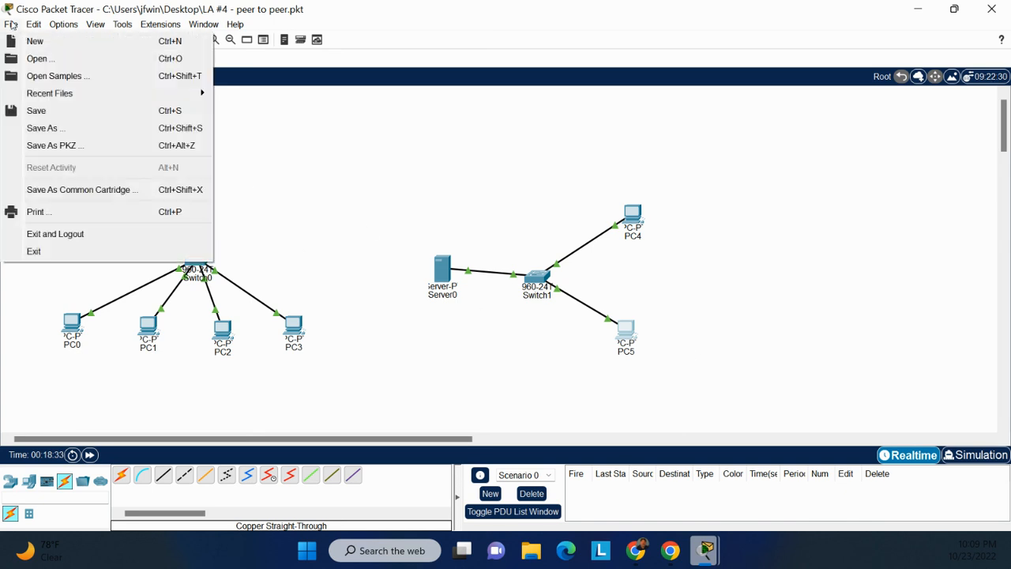
pyautogui.click(59, 129)
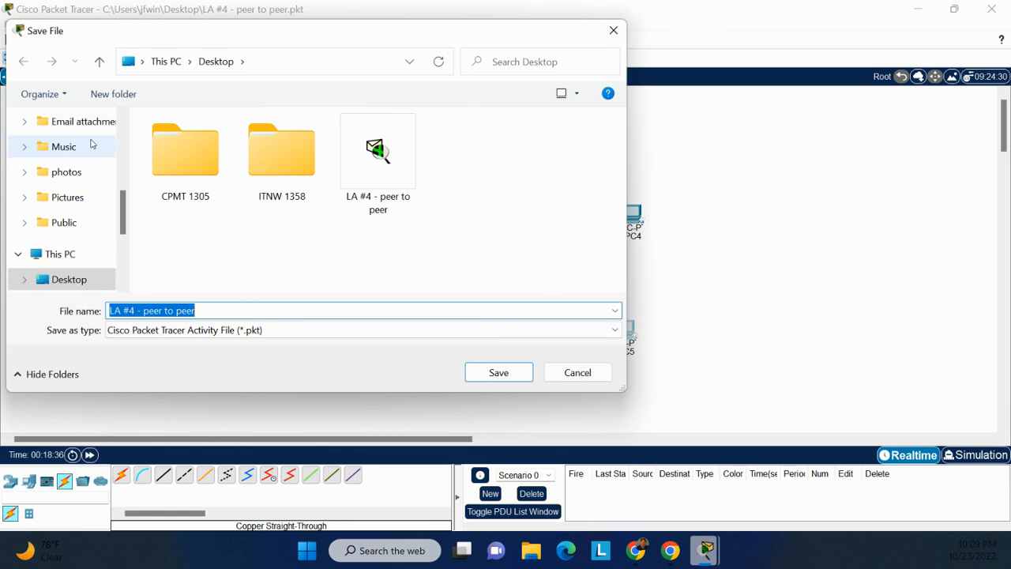
pyautogui.click(491, 374)
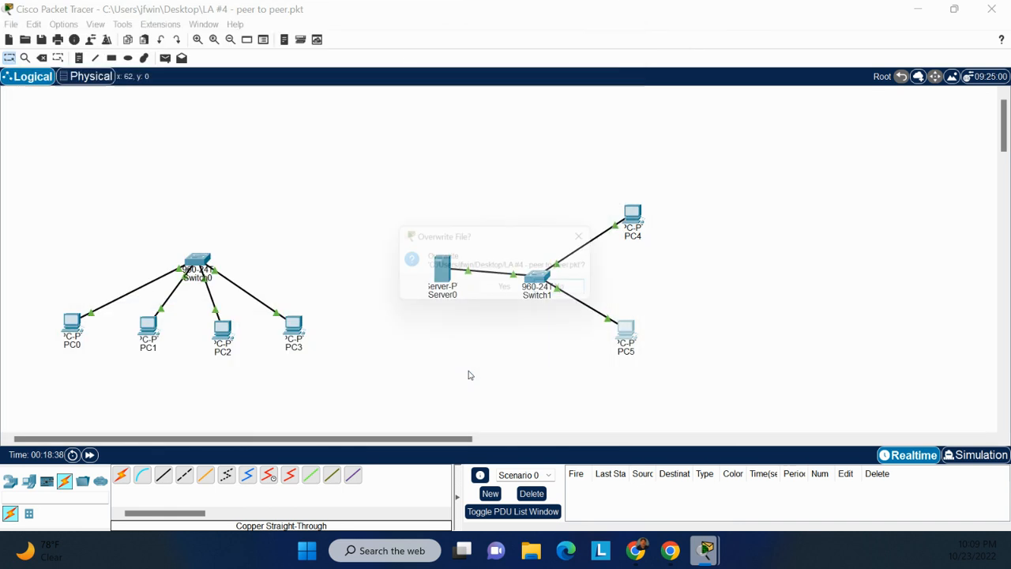
pyautogui.click(505, 293)
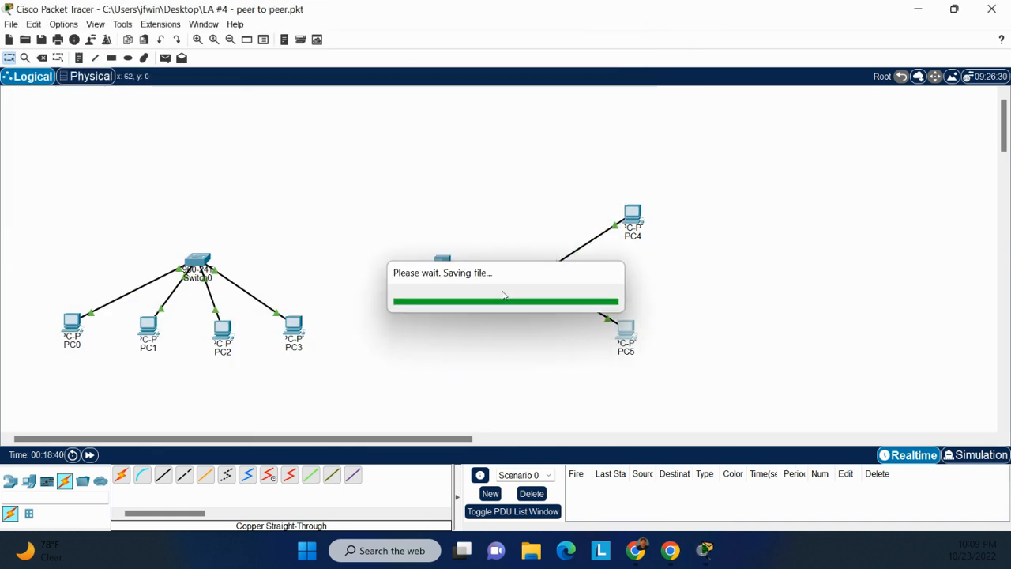
pyautogui.click(989, 10)
pyautogui.click(488, 292)
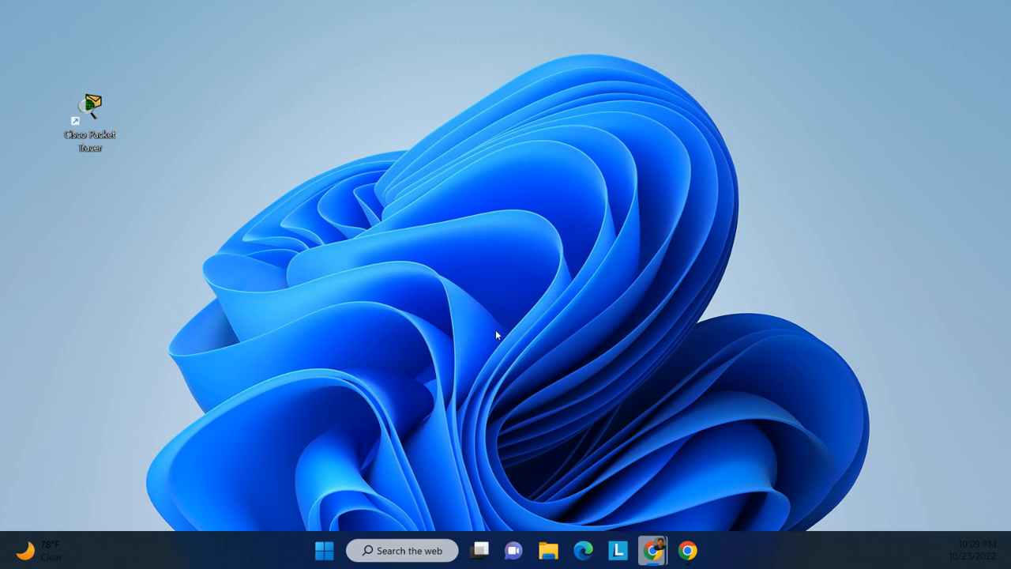